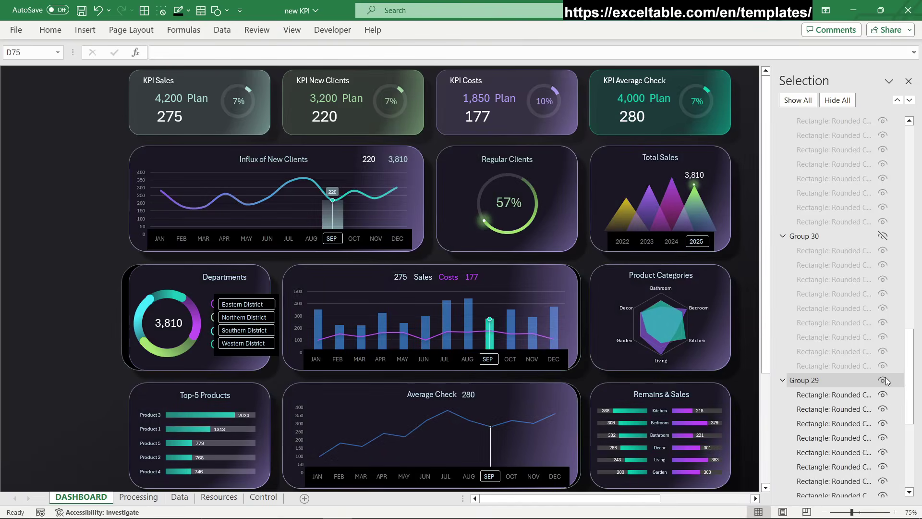
# Step: Hide Group 29, the purple card backgrounds behind the dashboard charts
pyautogui.click(883, 380)
pyautogui.moveTo(909, 401); pyautogui.dragTo(909, 465)
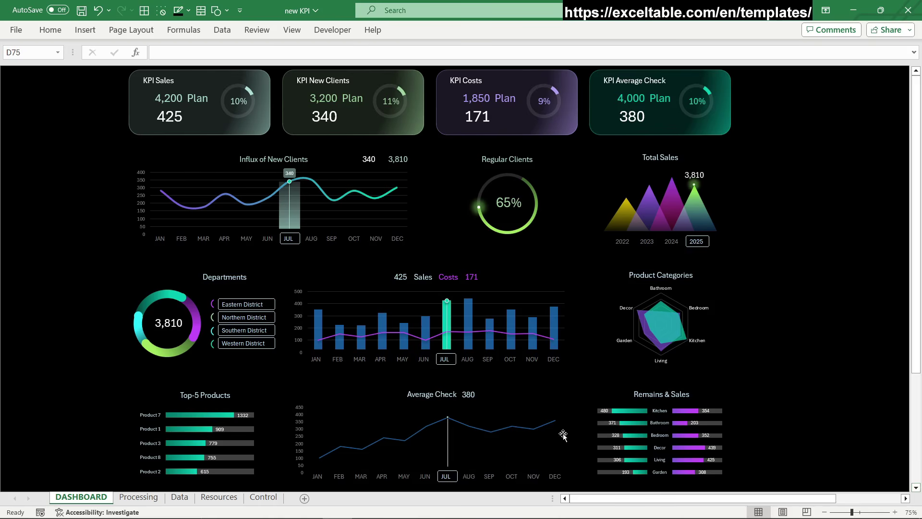
# Step: Filter the Influx of New Clients chart by April, August and November in turn, ending with the May–October range
pyautogui.click(231, 243)
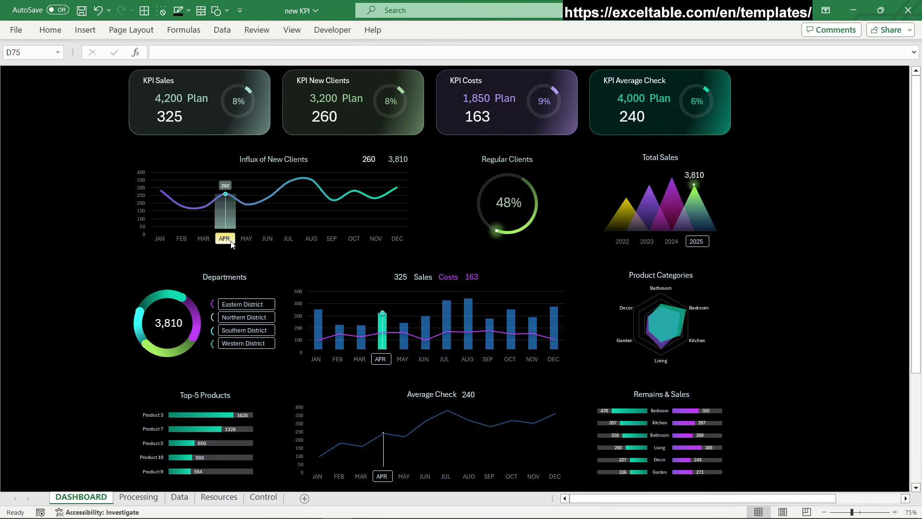
pyautogui.click(311, 240)
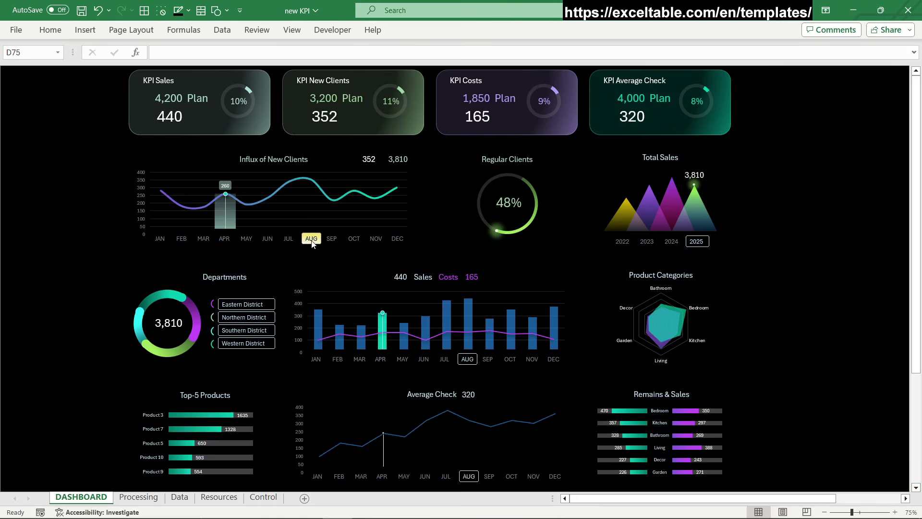
pyautogui.click(376, 238)
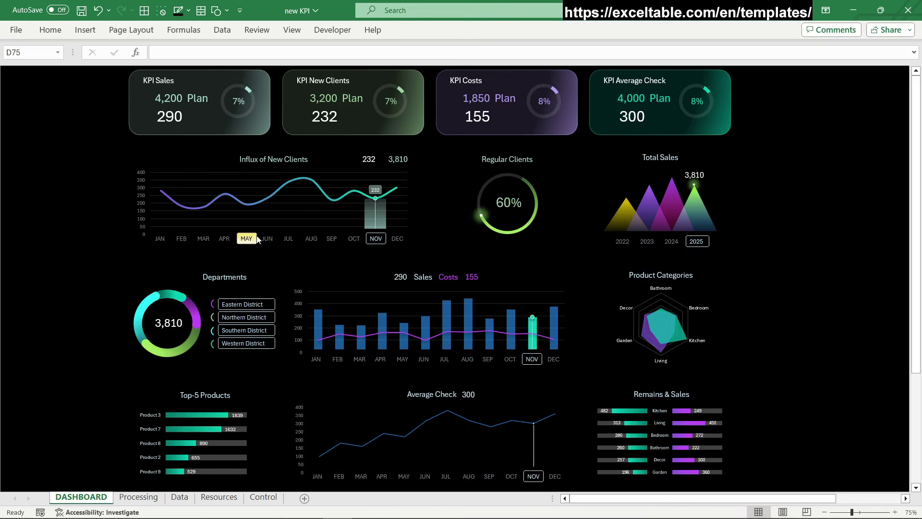
pyautogui.moveTo(246, 238); pyautogui.dragTo(347, 240)
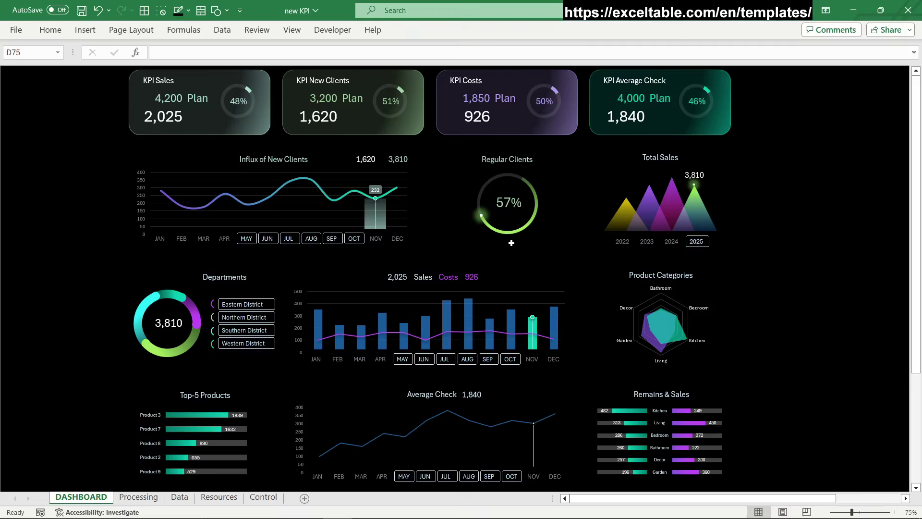
# Step: Filter the Sales and Costs chart by March and August singly, and by the February–June and July–November ranges
pyautogui.click(360, 359)
pyautogui.click(462, 360)
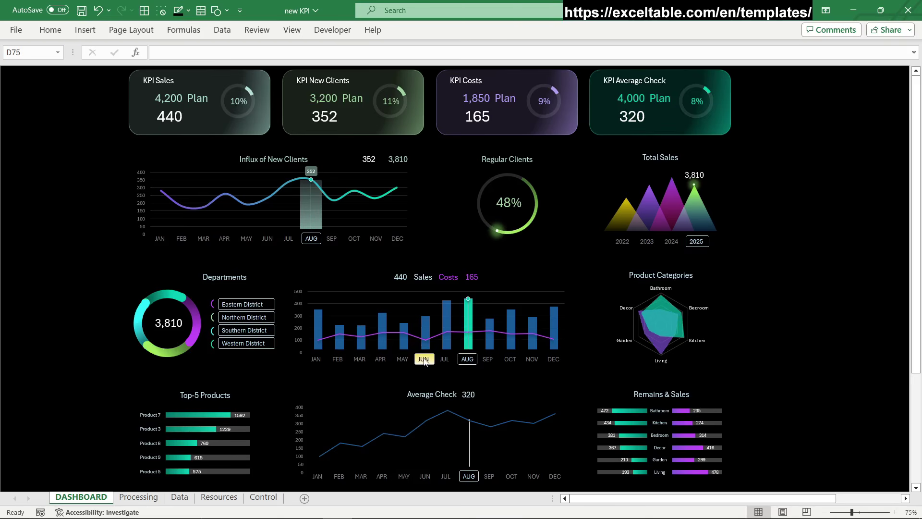
pyautogui.moveTo(337, 360); pyautogui.dragTo(432, 365)
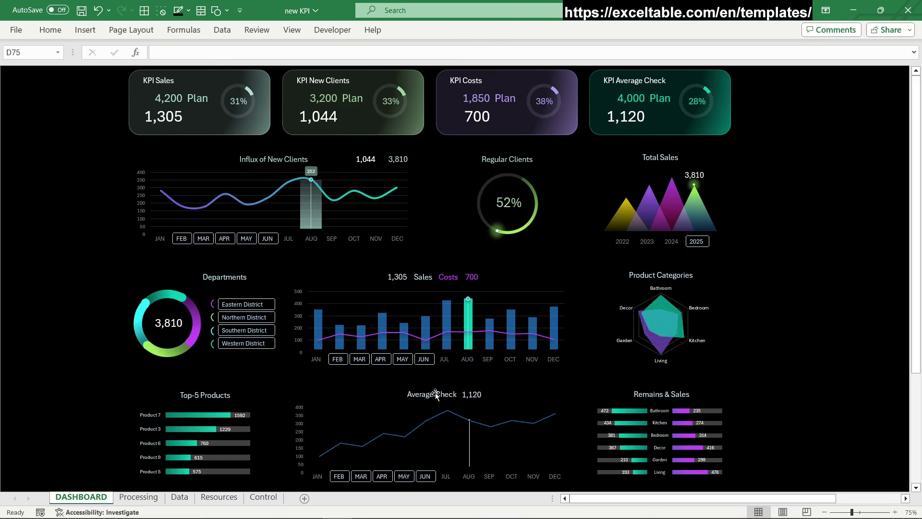
pyautogui.moveTo(526, 364); pyautogui.dragTo(444, 360)
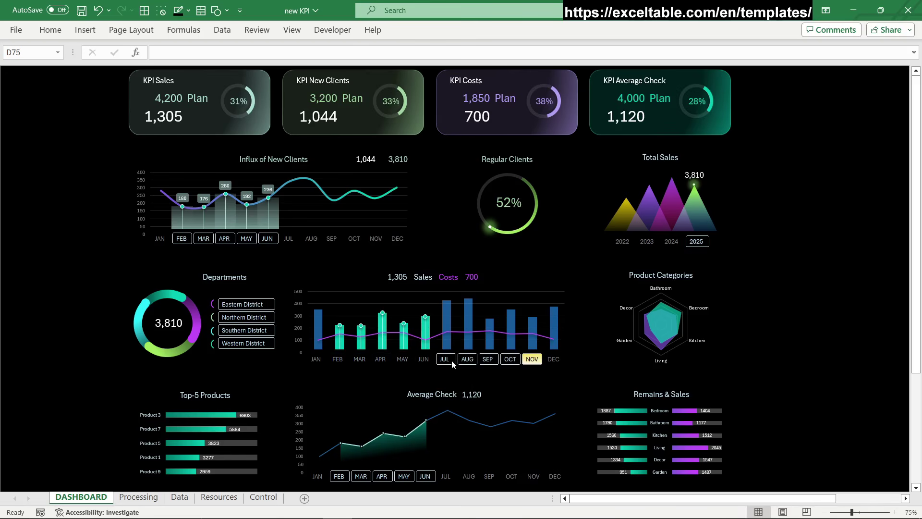
# Step: Filter the Average Check chart to February–June, and widen the selection to all months from January to December
pyautogui.moveTo(339, 475); pyautogui.dragTo(432, 480)
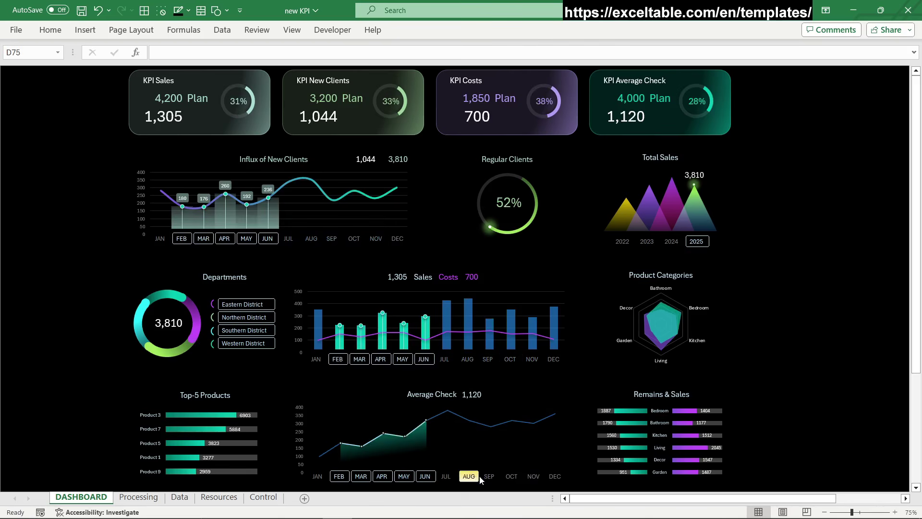
pyautogui.moveTo(555, 477); pyautogui.dragTo(321, 479)
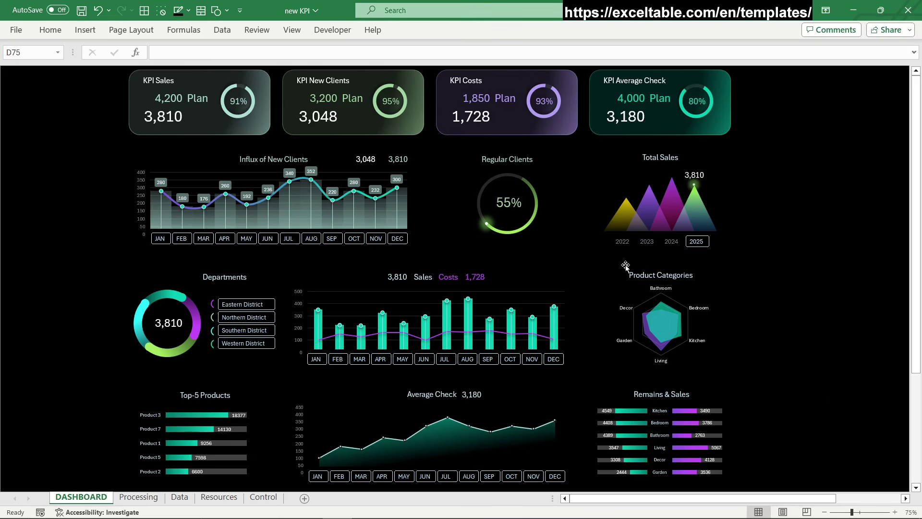
# Step: Switch the Total Sales year filter through 2024, 2023 and 2022, ending on 2024
pyautogui.click(671, 242)
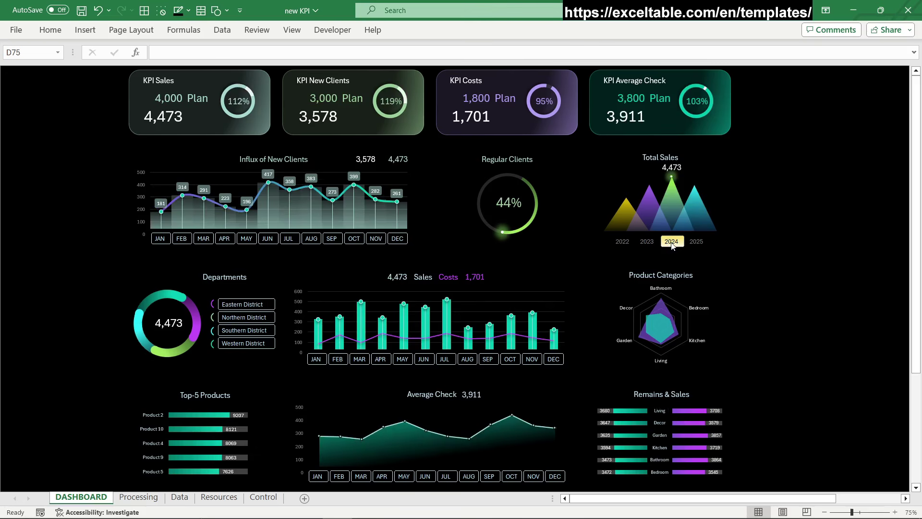
pyautogui.click(657, 242)
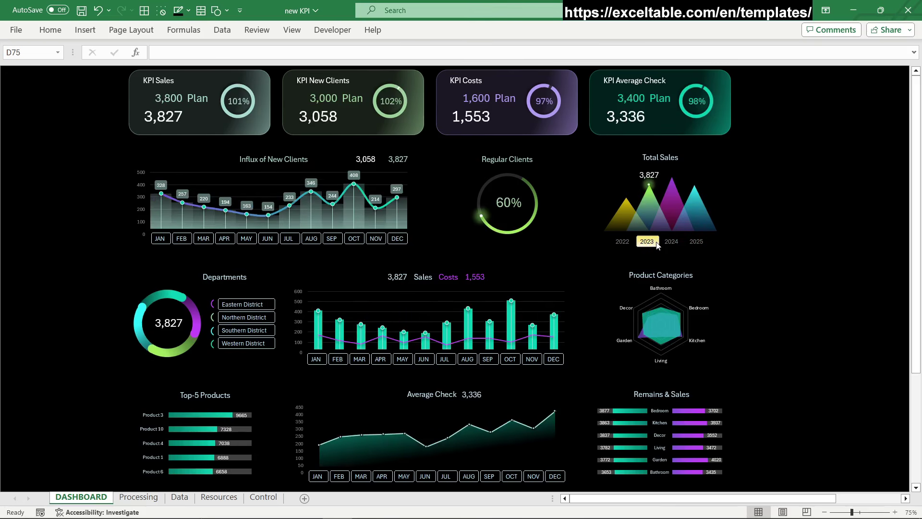
pyautogui.click(623, 242)
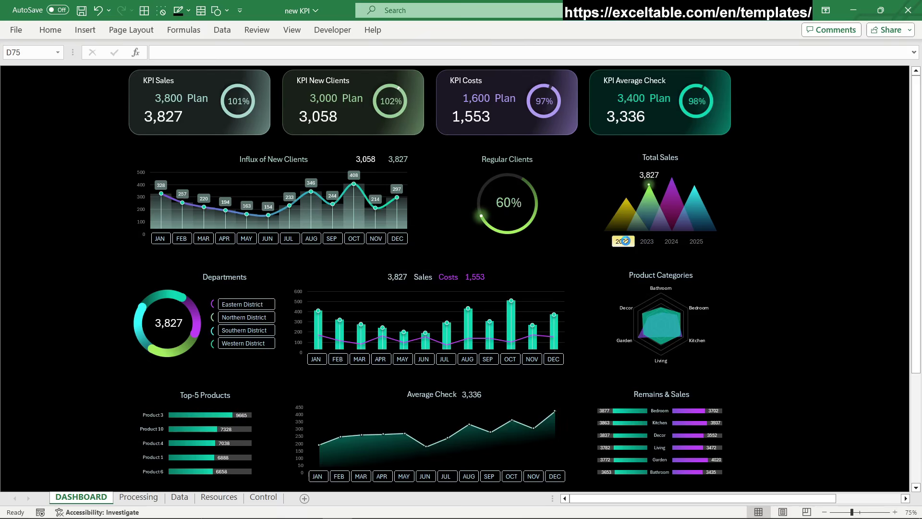
pyautogui.click(671, 241)
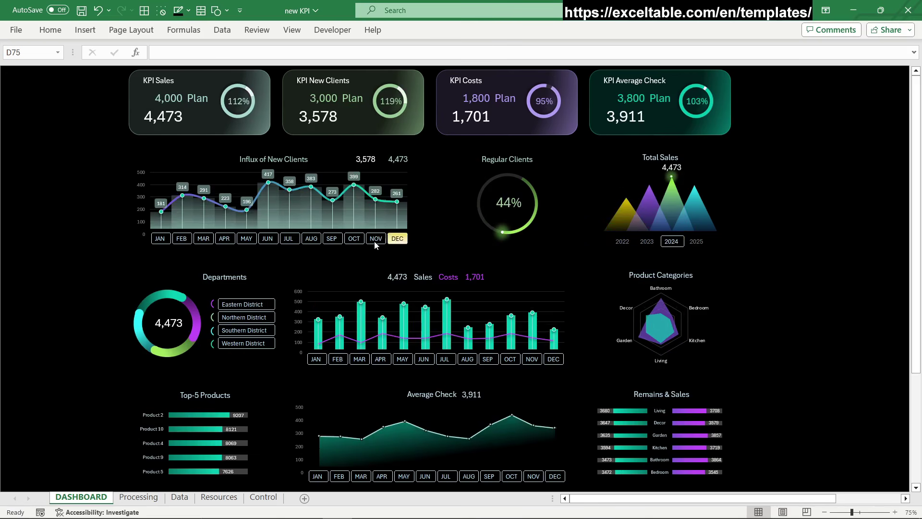
# Step: Filter Departments by Northern, Southern and Western District singly, by the Northern–Western range, and finally by Eastern and Northern District
pyautogui.click(237, 318)
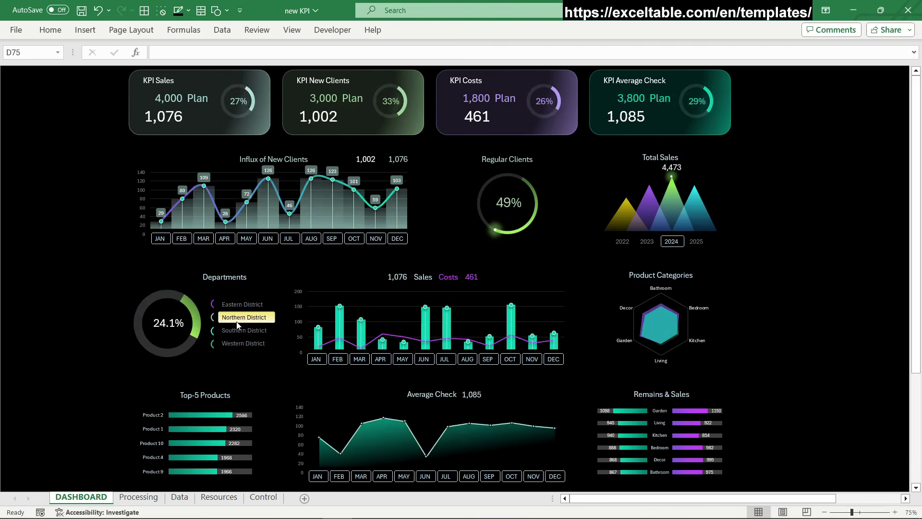
pyautogui.click(235, 332)
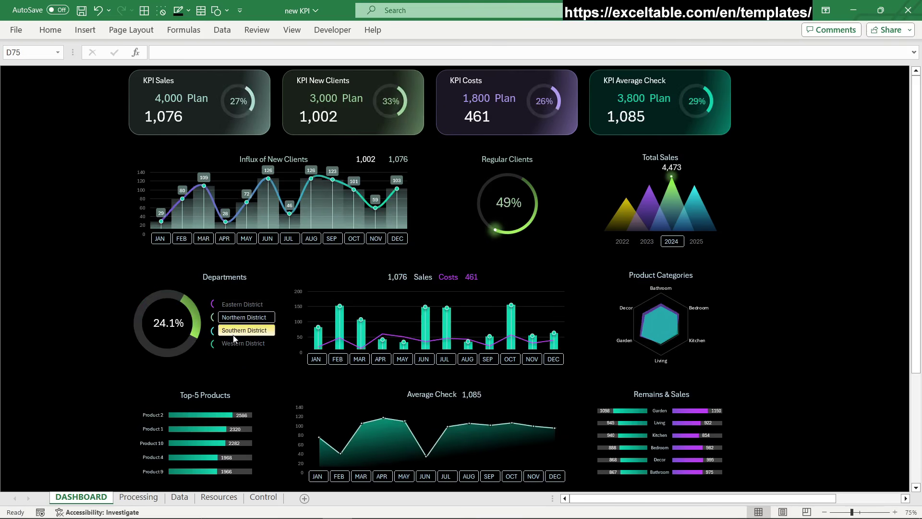
pyautogui.click(236, 343)
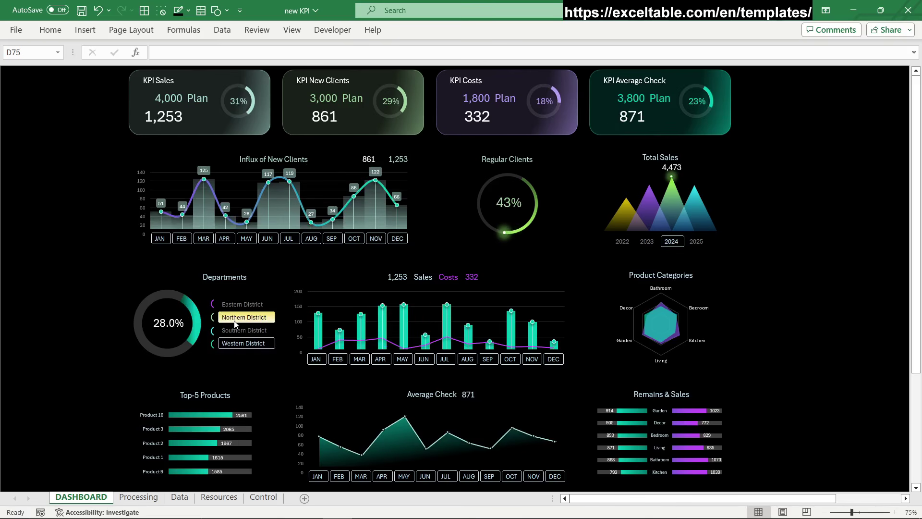
pyautogui.moveTo(235, 319); pyautogui.dragTo(237, 342)
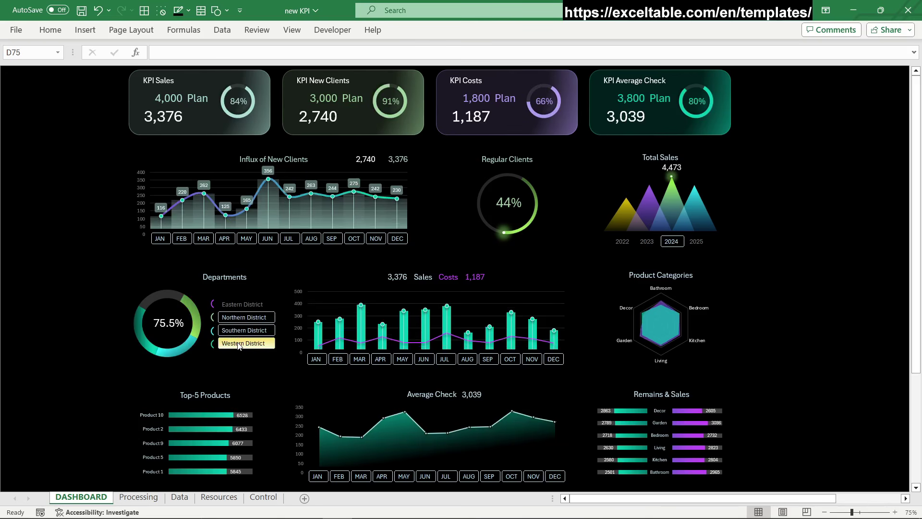
pyautogui.moveTo(241, 305); pyautogui.dragTo(241, 314)
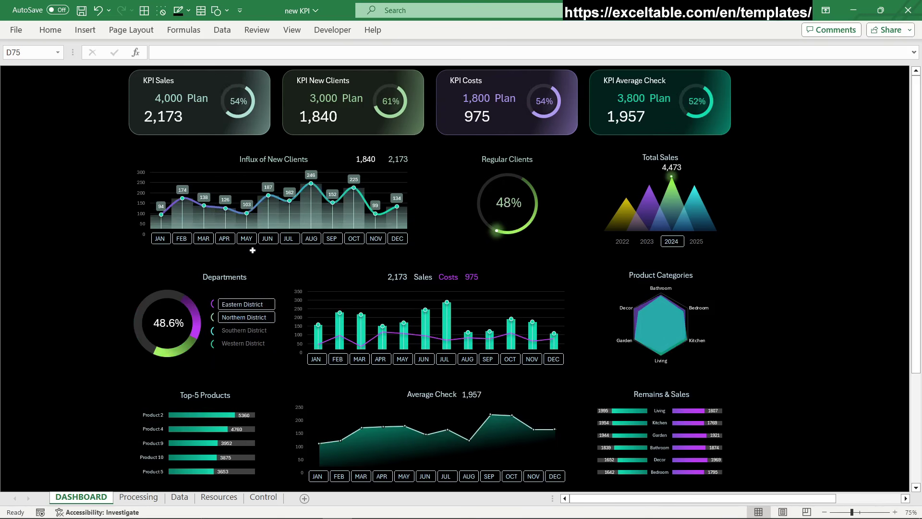
# Step: Filter the dashboard to June, and extend the Departments selection through Southern District to all four districts
pyautogui.click(268, 238)
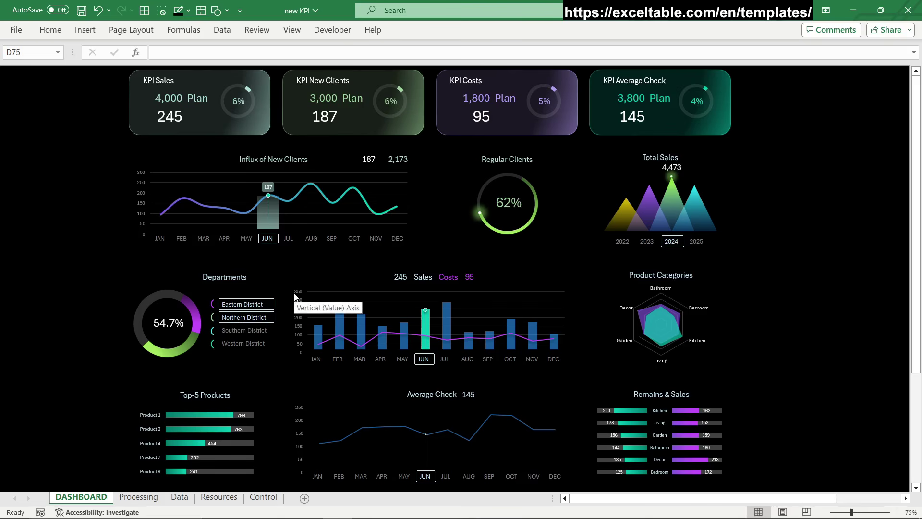
pyautogui.click(244, 330)
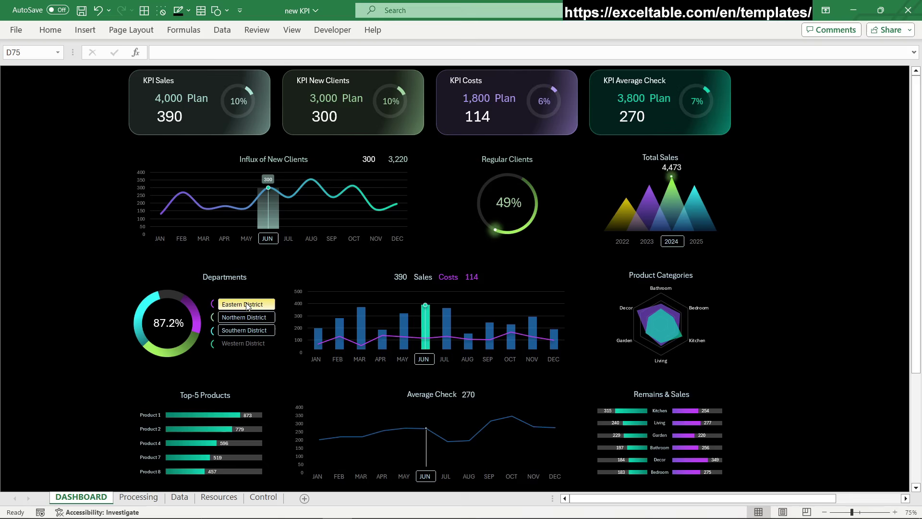
pyautogui.click(250, 343)
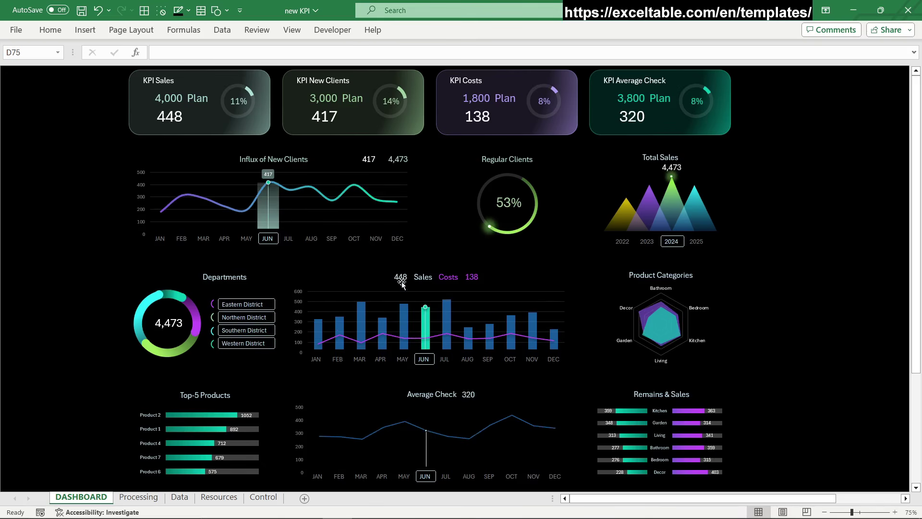
# Step: Set the Total Sales year filter to 2025 and filter the Influx of New Clients chart to March–November
pyautogui.click(697, 243)
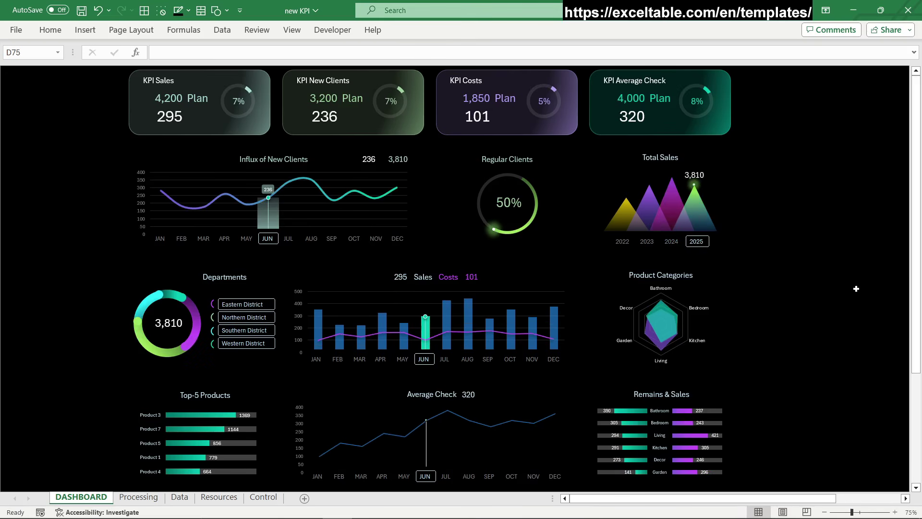
pyautogui.moveTo(203, 239); pyautogui.dragTo(281, 239)
pyautogui.moveTo(368, 244); pyautogui.dragTo(367, 243)
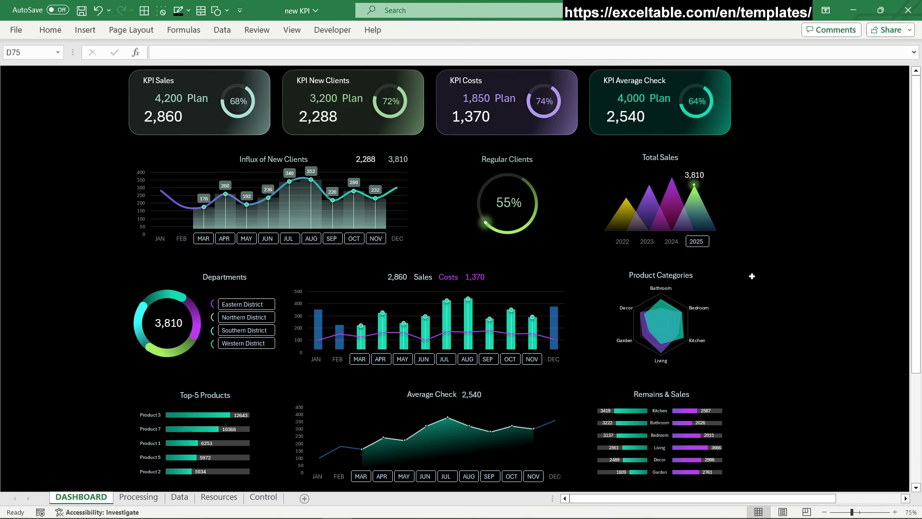
# Step: Switch the Influx of New Clients month filter through February, May and July, ending on September
pyautogui.click(181, 238)
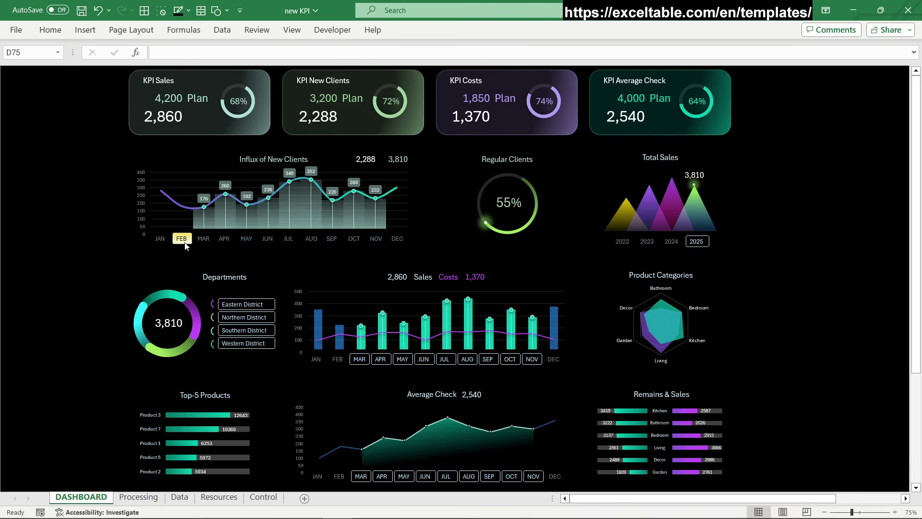
pyautogui.click(246, 239)
pyautogui.click(284, 239)
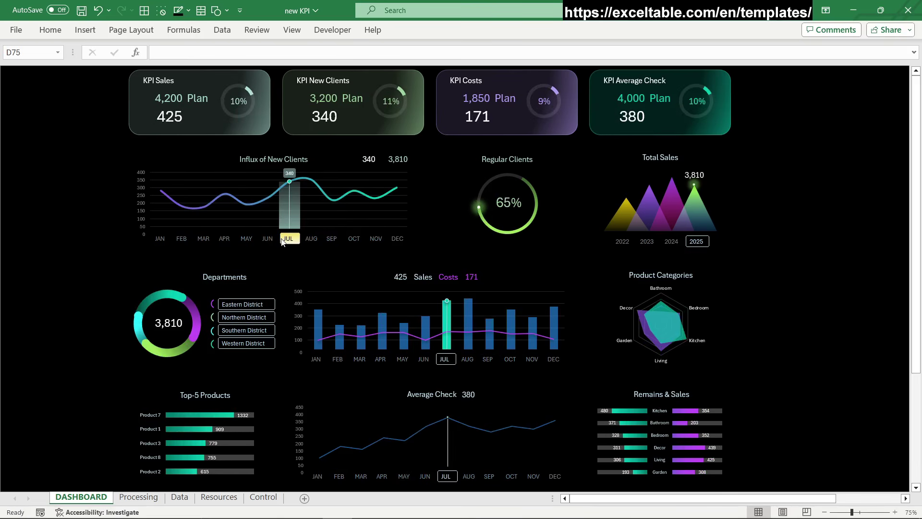
pyautogui.click(334, 240)
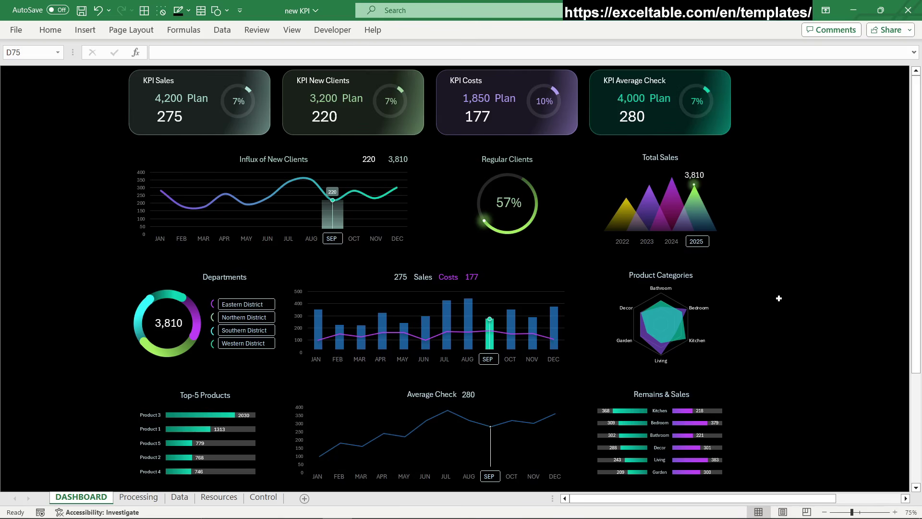
# Step: Open the list of dashboard objects, show the Group 50 card backgrounds and hide them again
pyautogui.hotkey('alt', 'F10')
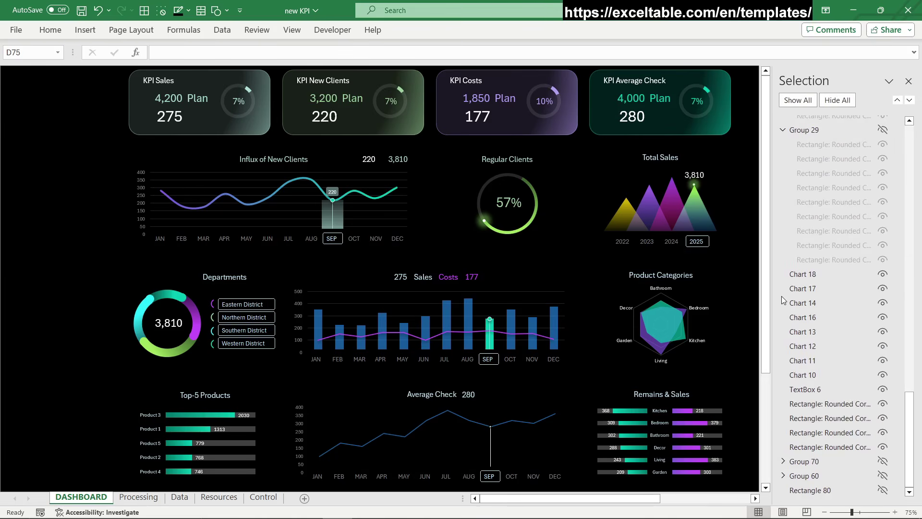
pyautogui.moveTo(910, 425); pyautogui.dragTo(920, 154)
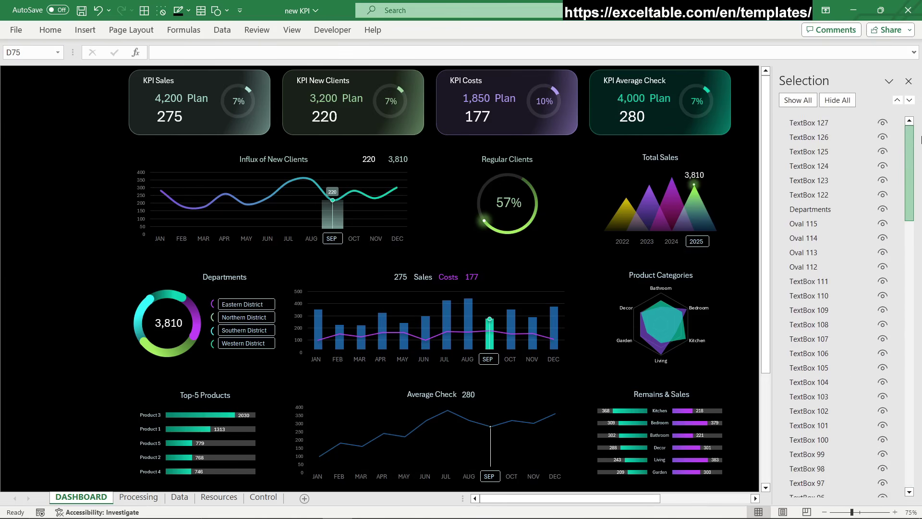
pyautogui.scroll(-10, 895, 243)
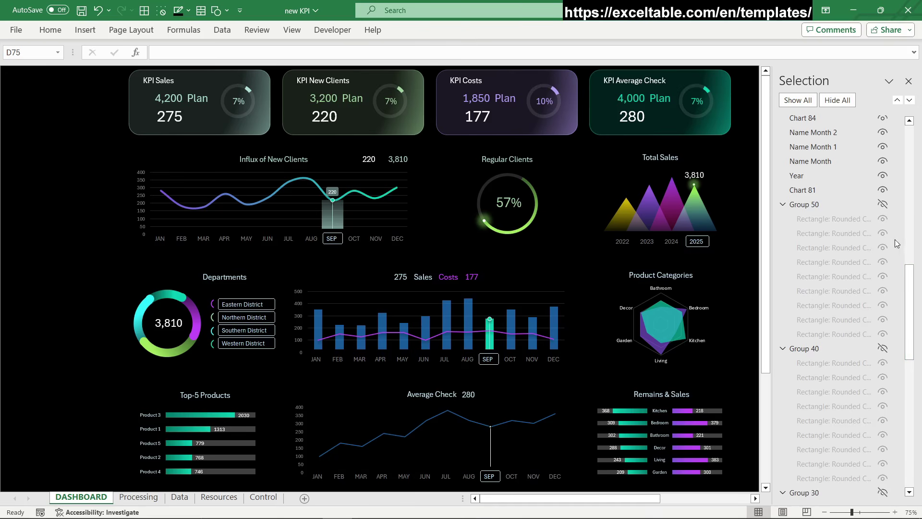
pyautogui.click(884, 203)
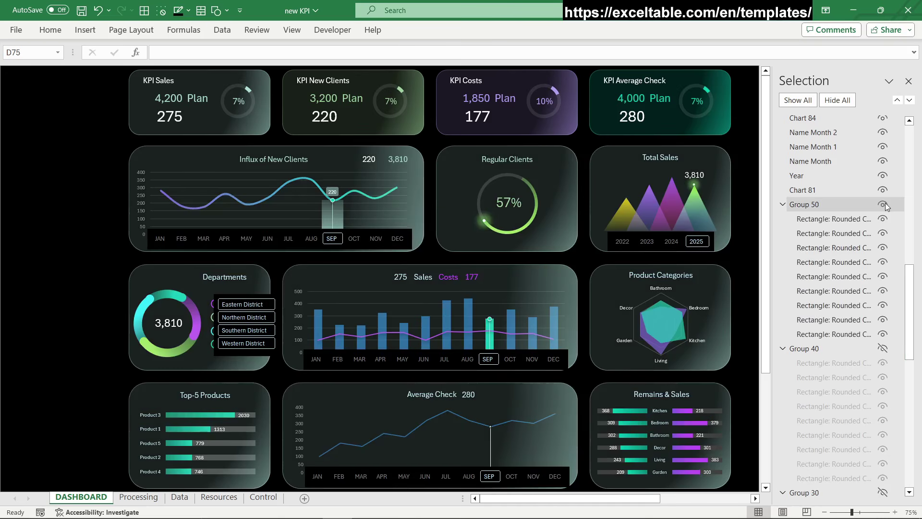
pyautogui.click(885, 203)
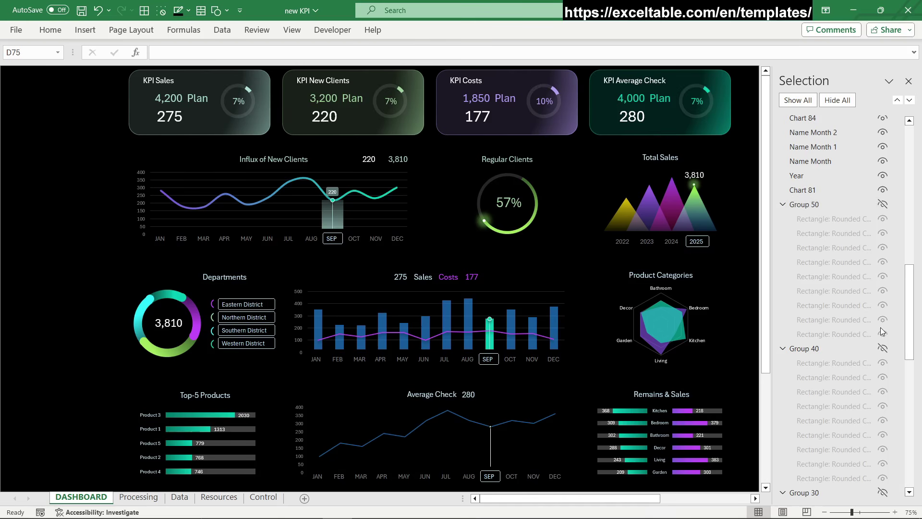
# Step: Show and hide the Group 40 card backgrounds, and show the Group 30 backgrounds instead
pyautogui.click(882, 348)
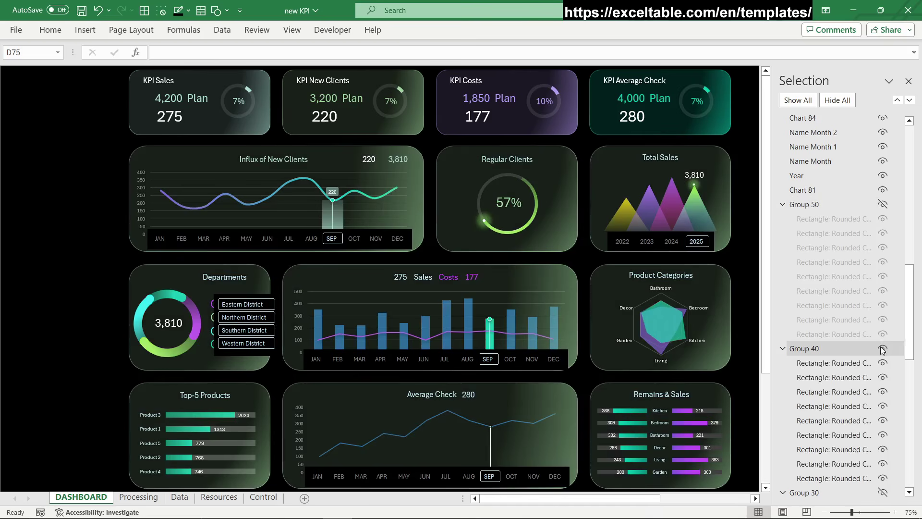
pyautogui.click(882, 349)
pyautogui.scroll(-6, 893, 249)
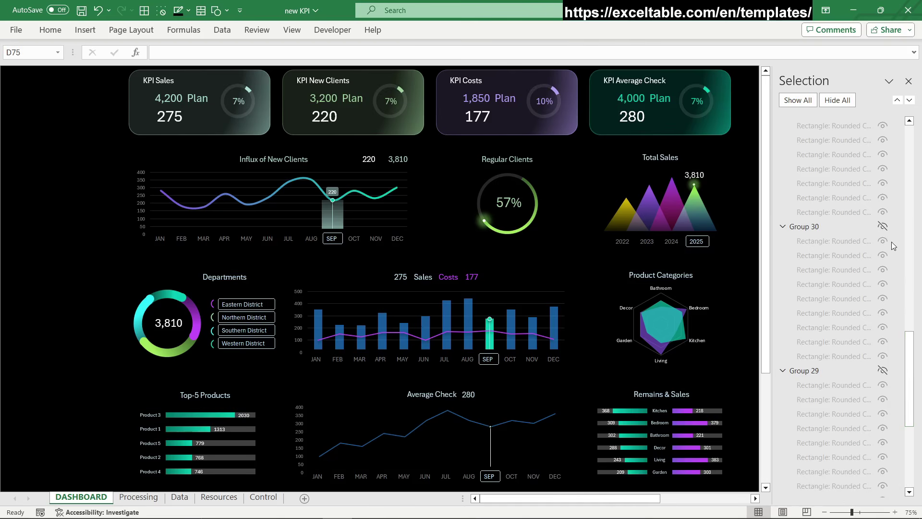
pyautogui.click(883, 226)
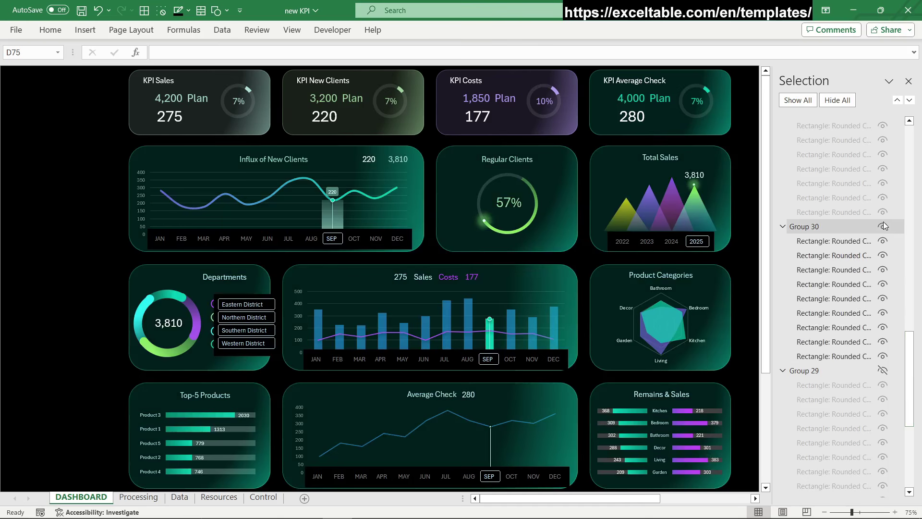
# Step: Switch the card backgrounds from Group 30 to Group 29 and back, then show and hide Group 29 together with Group 30
pyautogui.click(883, 226)
pyautogui.click(884, 370)
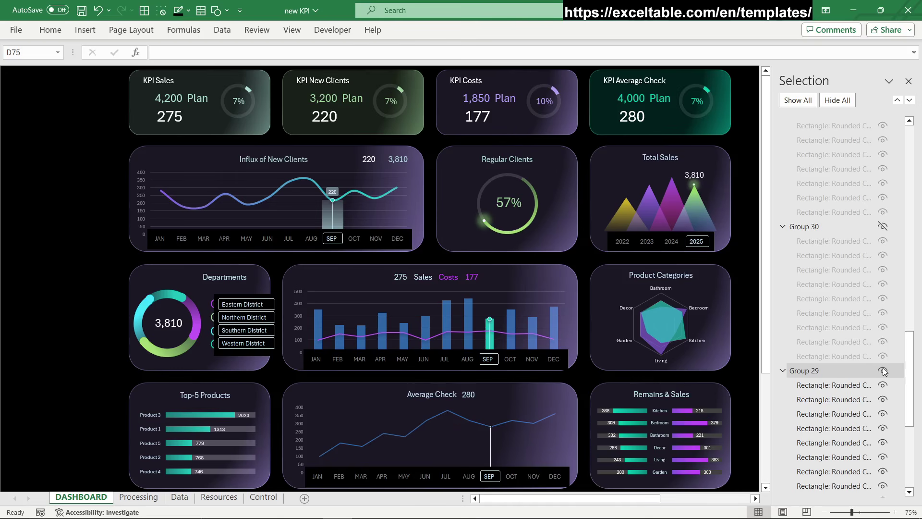
pyautogui.click(884, 370)
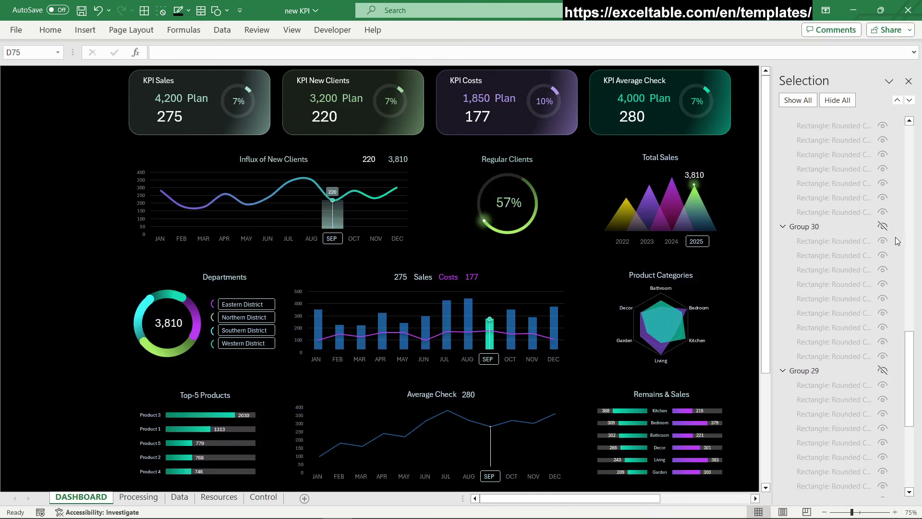
pyautogui.click(884, 226)
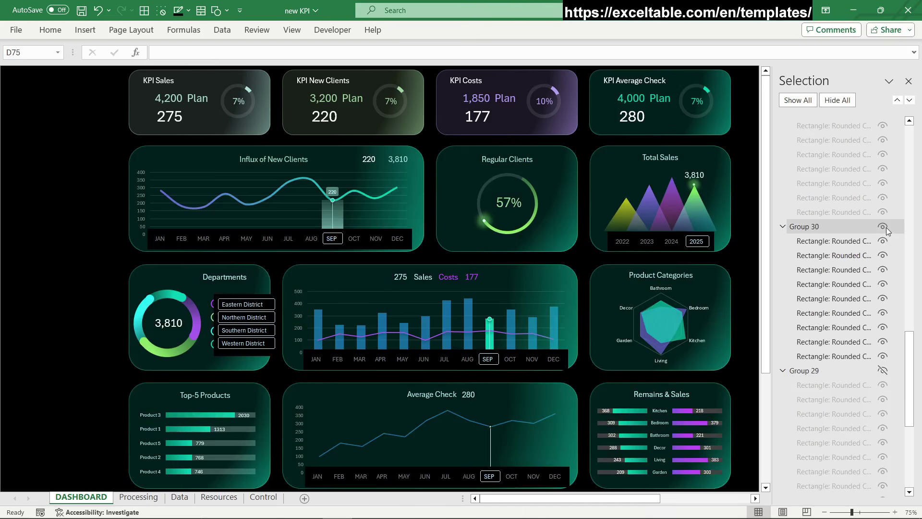
pyautogui.click(883, 372)
pyautogui.click(883, 372)
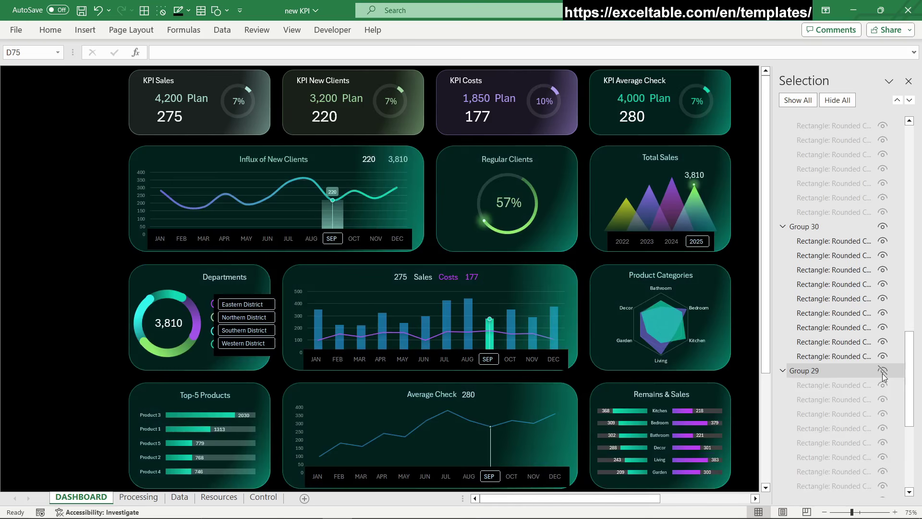
# Step: Overlay the Group 50 card backgrounds on Group 30, and show and hide Group 40 along with them
pyautogui.moveTo(913, 364); pyautogui.dragTo(913, 302)
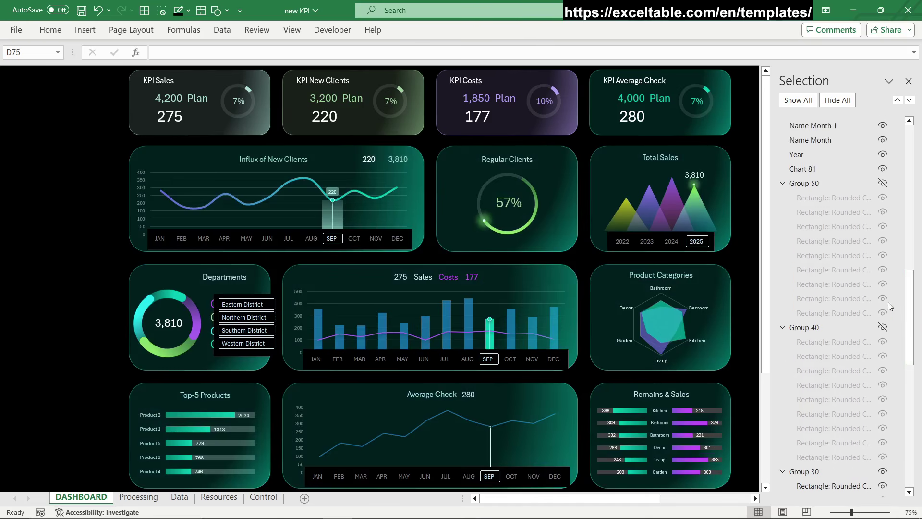
pyautogui.click(883, 183)
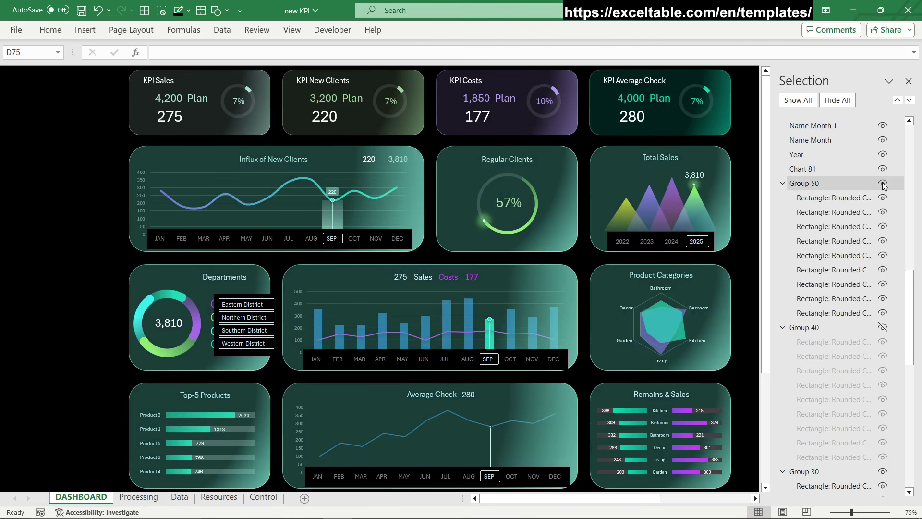
pyautogui.click(883, 184)
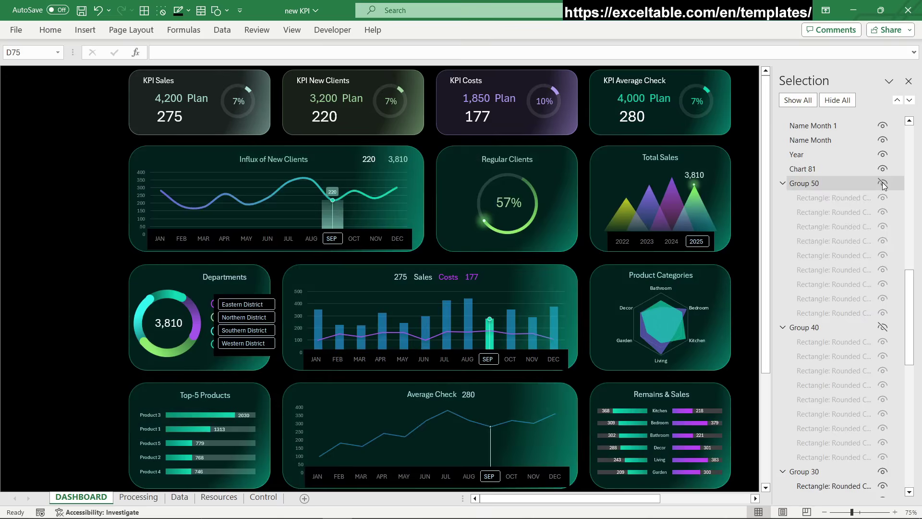
pyautogui.click(883, 182)
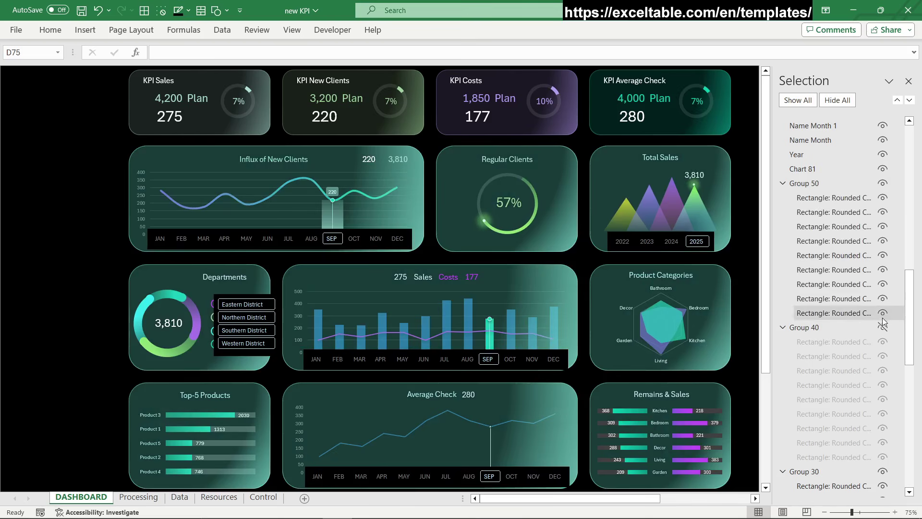
pyautogui.click(884, 329)
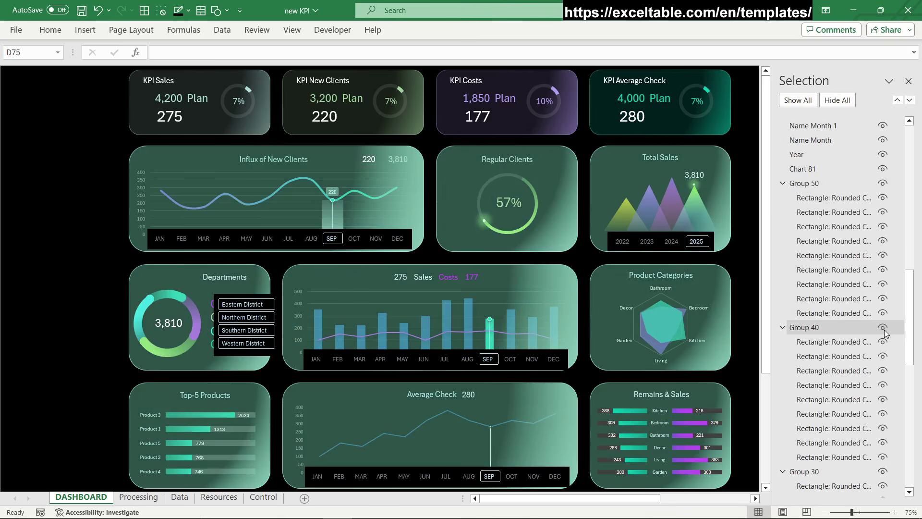
pyautogui.click(884, 330)
# Step: Replace the Group 30 card backgrounds with Group 29 while keeping Group 50 shown
pyautogui.scroll(-3, 887, 333)
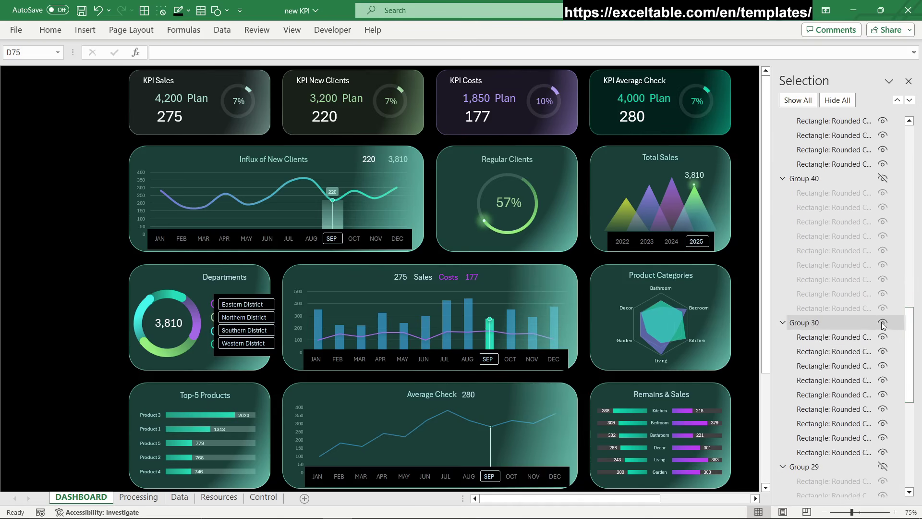
pyautogui.click(883, 323)
pyautogui.click(883, 469)
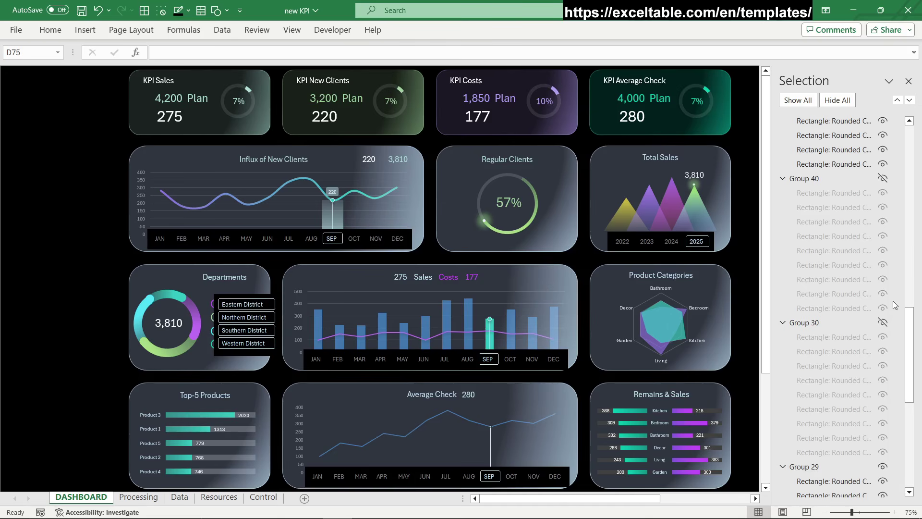
# Step: Add the Group 30 and Group 40 backgrounds to the visible layers, and hide both again
pyautogui.click(883, 322)
pyautogui.click(883, 179)
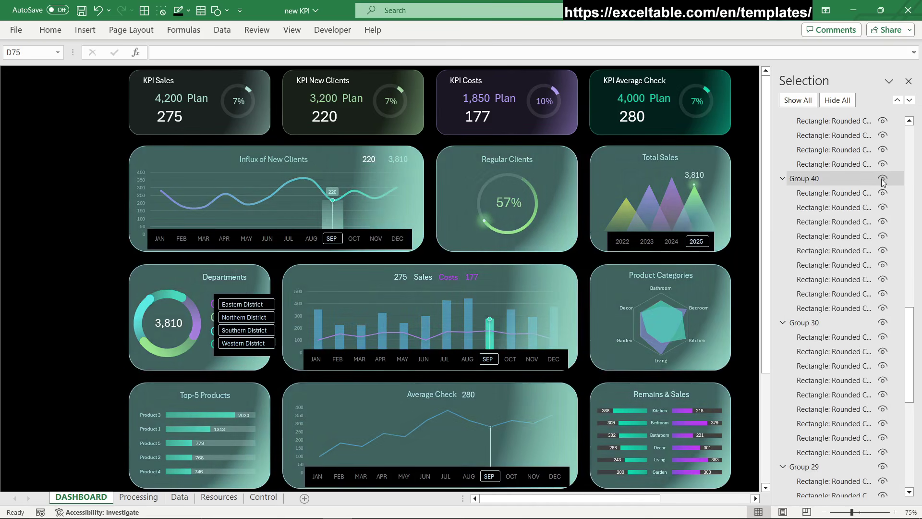
pyautogui.click(883, 180)
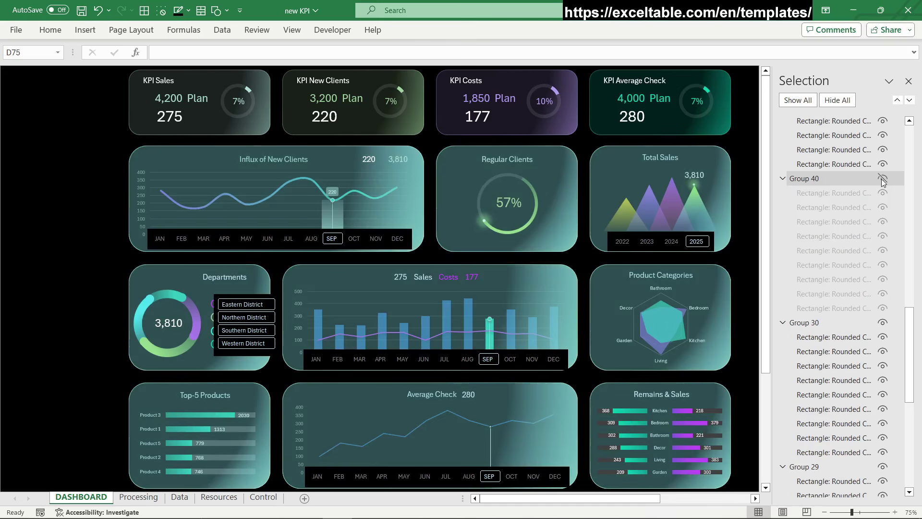
pyautogui.click(883, 323)
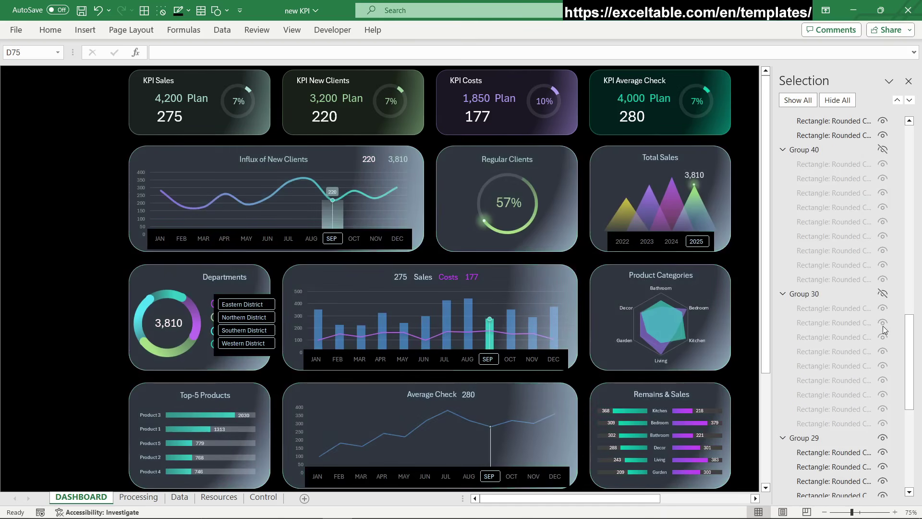
# Step: Hide the Group 29 and Group 50 card backgrounds, leaving the main charts without card fills
pyautogui.moveTo(912, 369); pyautogui.dragTo(911, 411)
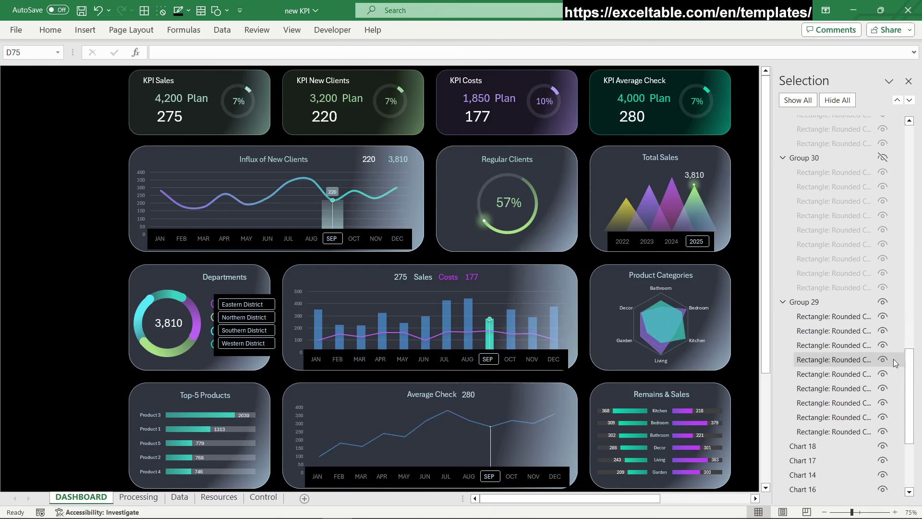
pyautogui.click(884, 302)
pyautogui.scroll(5, 888, 345)
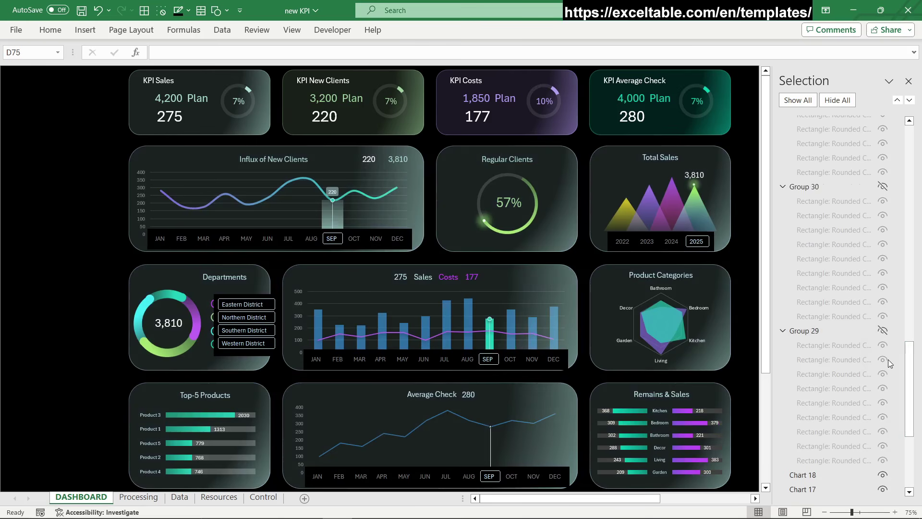
pyautogui.scroll(2, 887, 206)
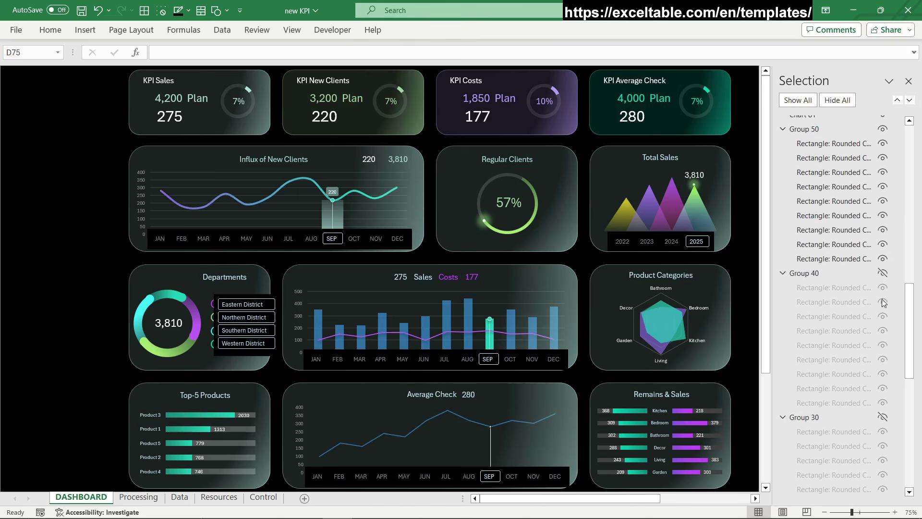
pyautogui.click(883, 129)
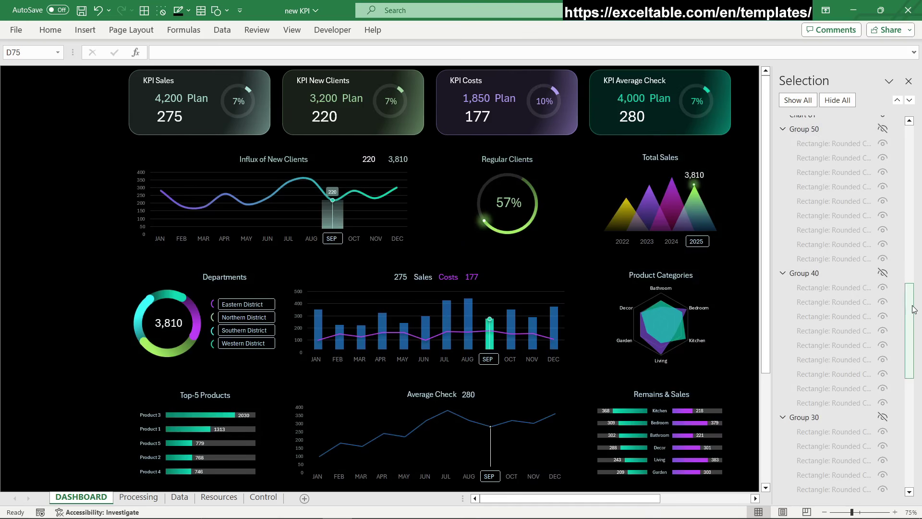
# Step: Show the Rectangle 80 dashboard background and the Group 60 and Group 70 card shapes
pyautogui.moveTo(914, 321); pyautogui.dragTo(914, 429)
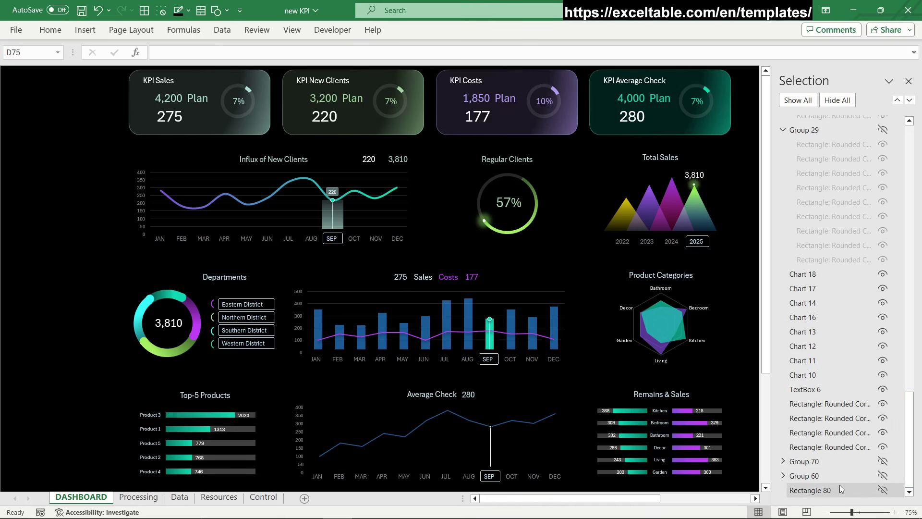
pyautogui.click(883, 489)
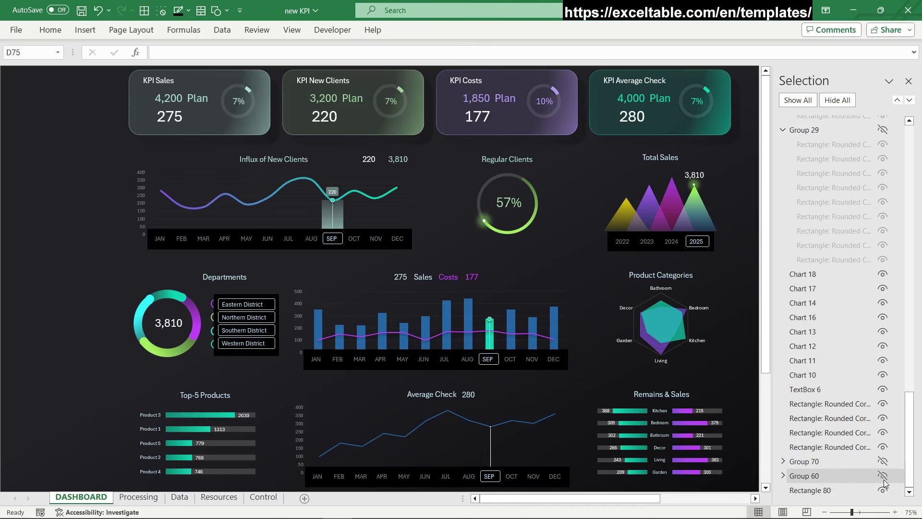
pyautogui.click(884, 478)
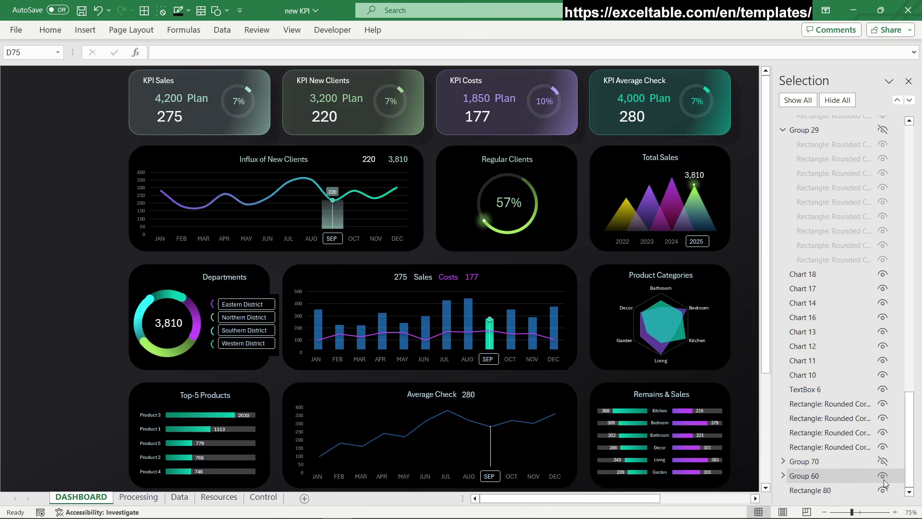
pyautogui.click(883, 462)
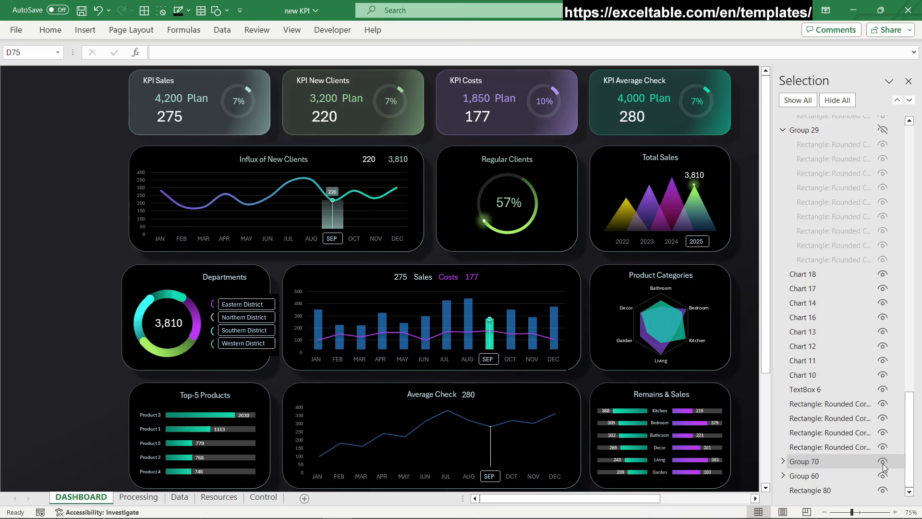
# Step: Show and hide the Group 30 card backgrounds over the new dashboard background, and do the same with Group 29
pyautogui.moveTo(910, 423); pyautogui.dragTo(918, 358)
pyautogui.click(883, 235)
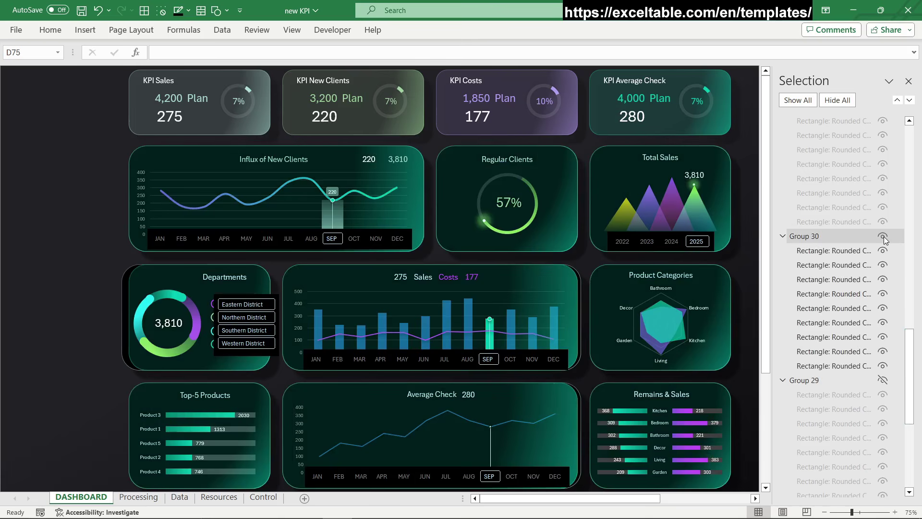
pyautogui.click(884, 236)
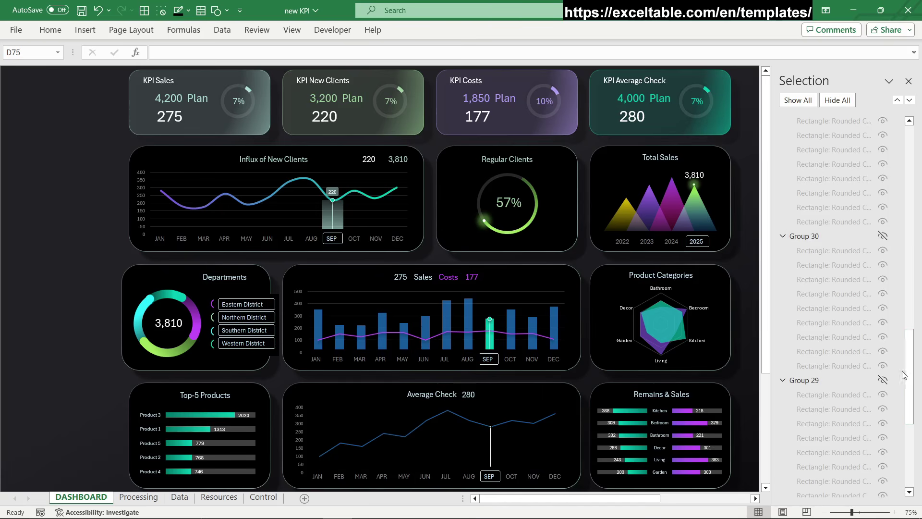
pyautogui.click(883, 379)
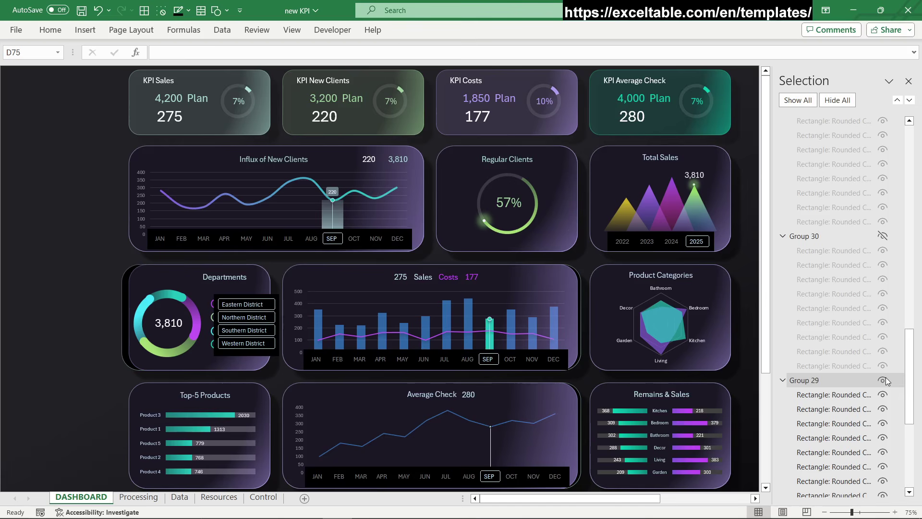
pyautogui.click(885, 380)
pyautogui.moveTo(908, 402); pyautogui.dragTo(908, 465)
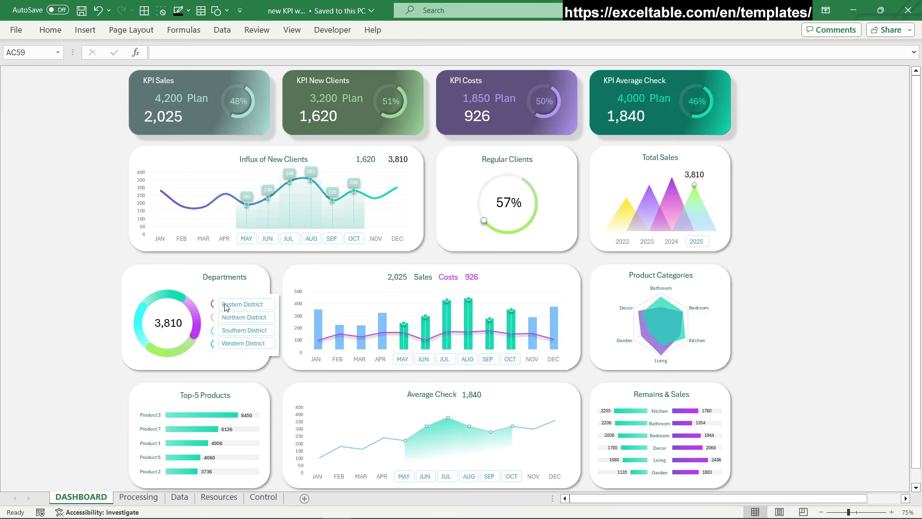
# Step: Filter the white dashboard to February–June, the Northern District and the year 2024
pyautogui.moveTo(181, 239); pyautogui.dragTo(279, 238)
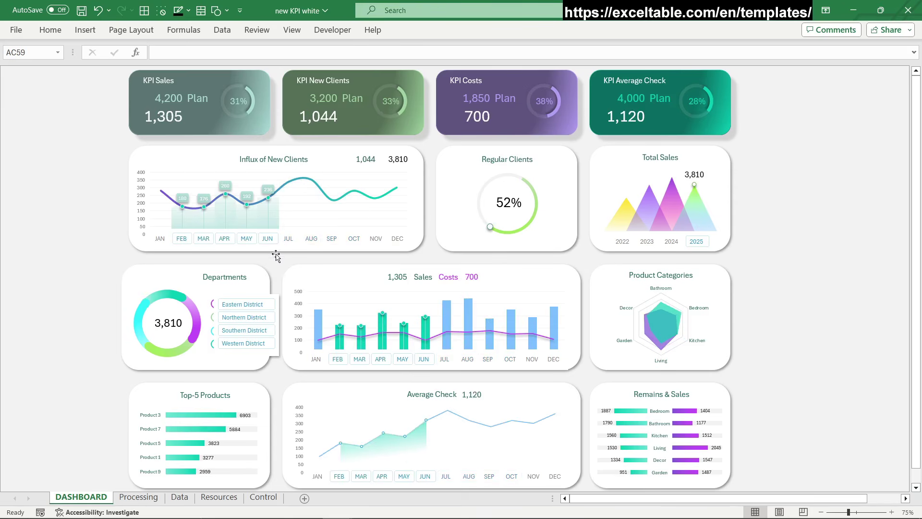
pyautogui.click(256, 319)
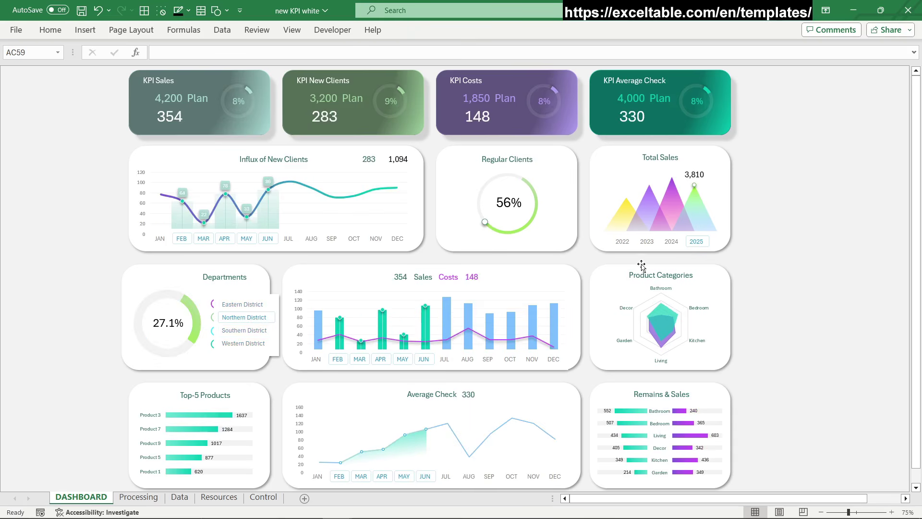
pyautogui.click(671, 242)
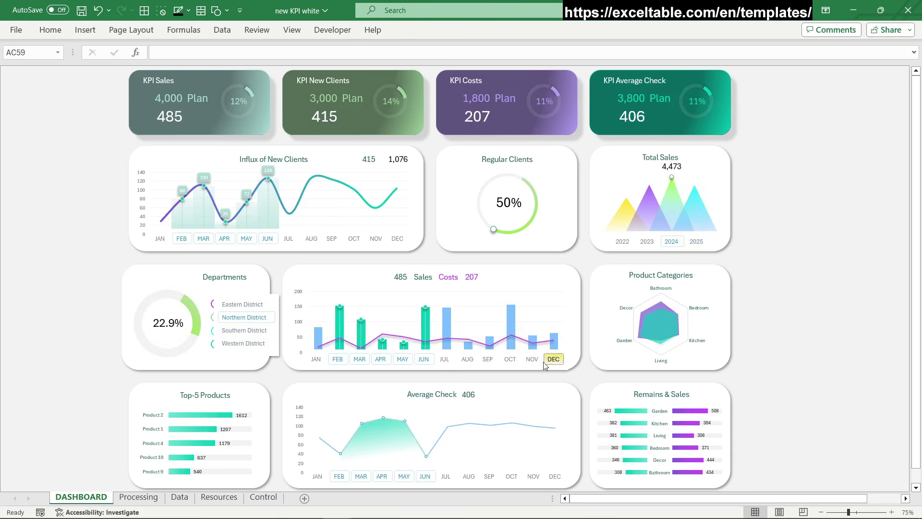
# Step: Extend the month filter to January–December and select all four districts in the Departments filter
pyautogui.moveTo(321, 359); pyautogui.dragTo(557, 361)
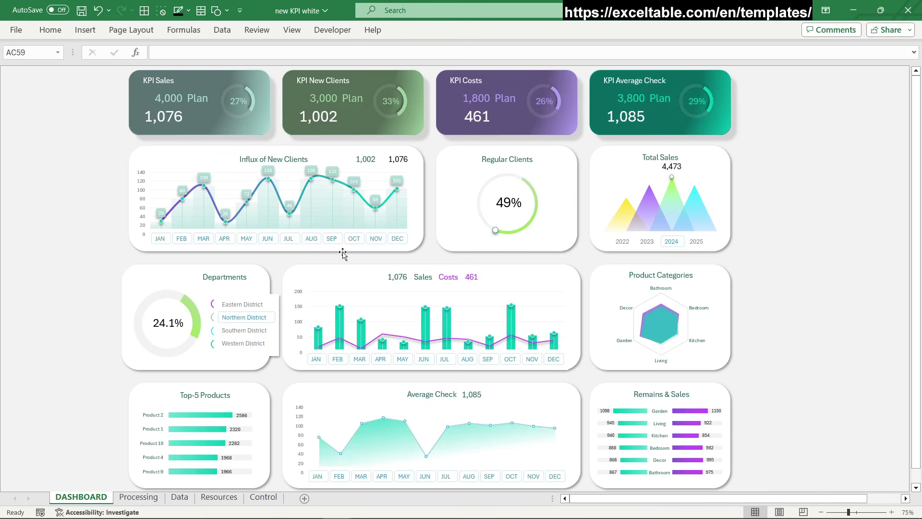
pyautogui.moveTo(243, 304); pyautogui.dragTo(244, 352)
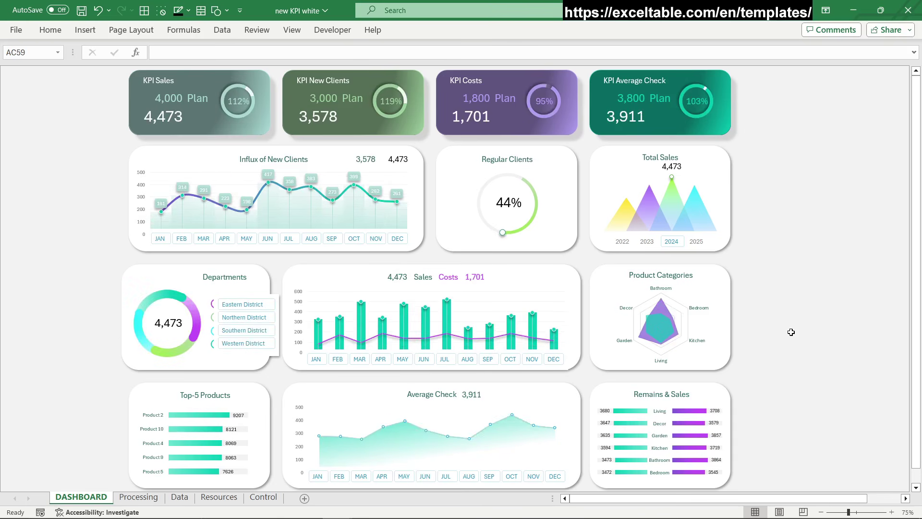
# Step: Switch the Total Sales year filter through 2025, 2023 and 2022, ending on 2025, and set the month filter to August
pyautogui.click(696, 241)
pyautogui.click(647, 241)
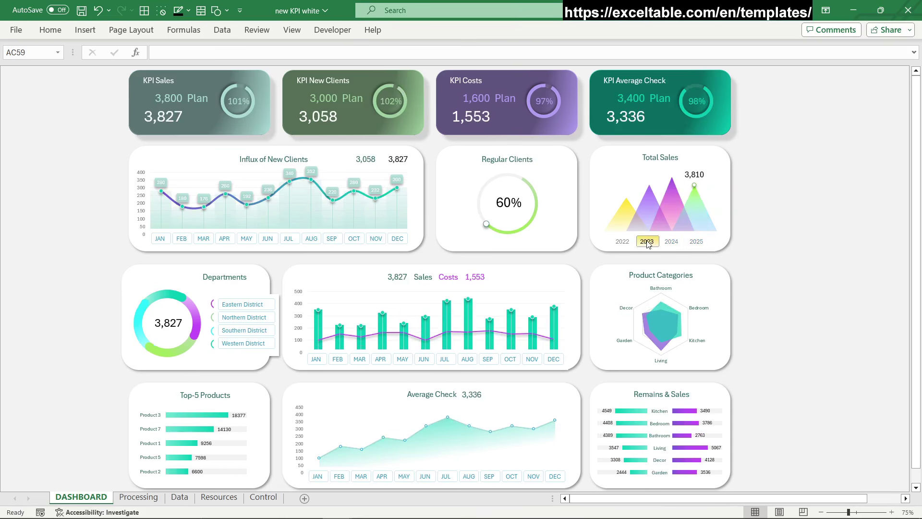
pyautogui.click(621, 242)
pyautogui.click(696, 241)
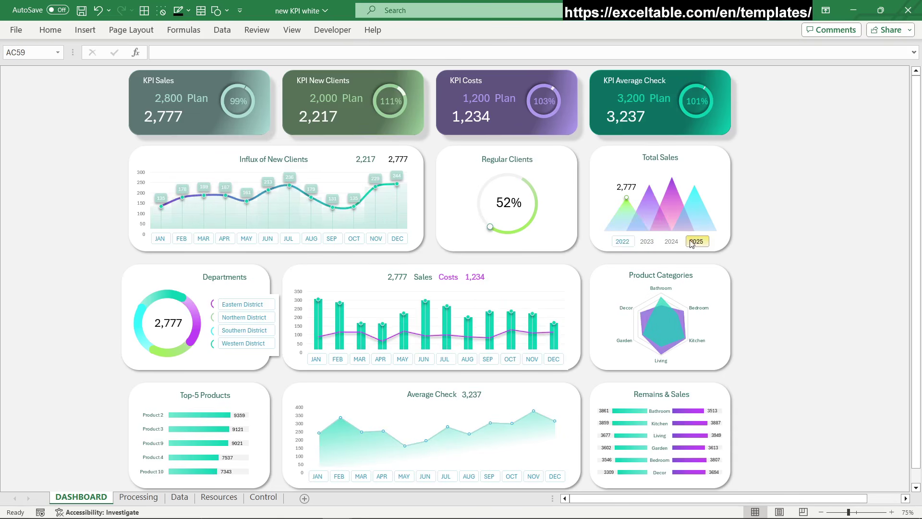
pyautogui.click(311, 239)
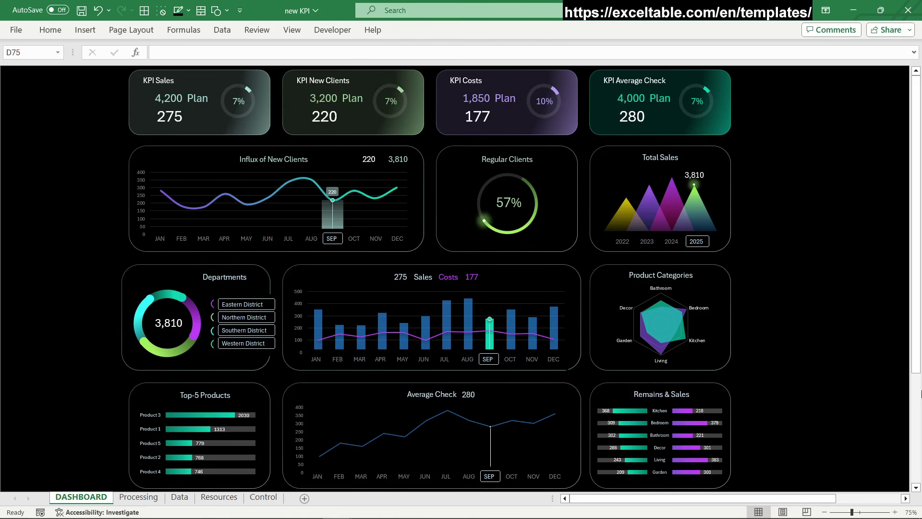
# Step: Open the dark dashboard's list of objects, hide Group 60, and hide and show the Group 70 card shapes
pyautogui.hotkey('alt', 'F10')
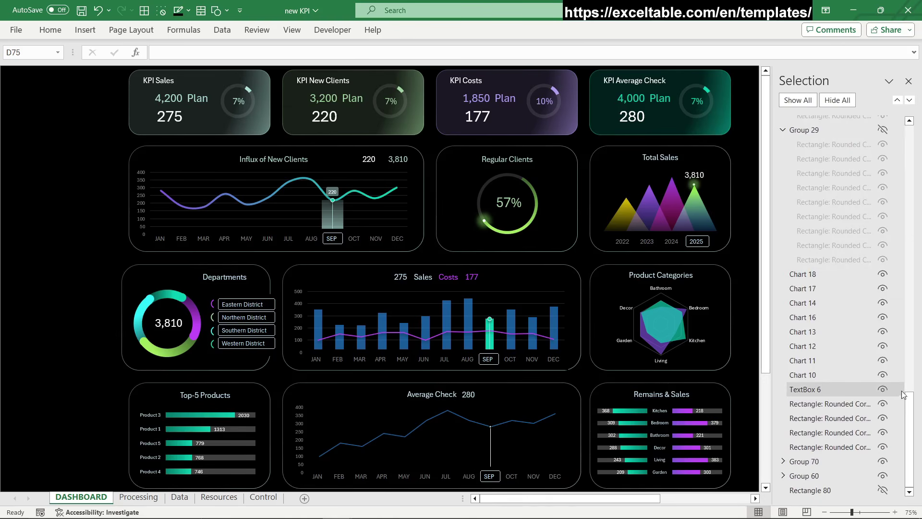
pyautogui.click(883, 474)
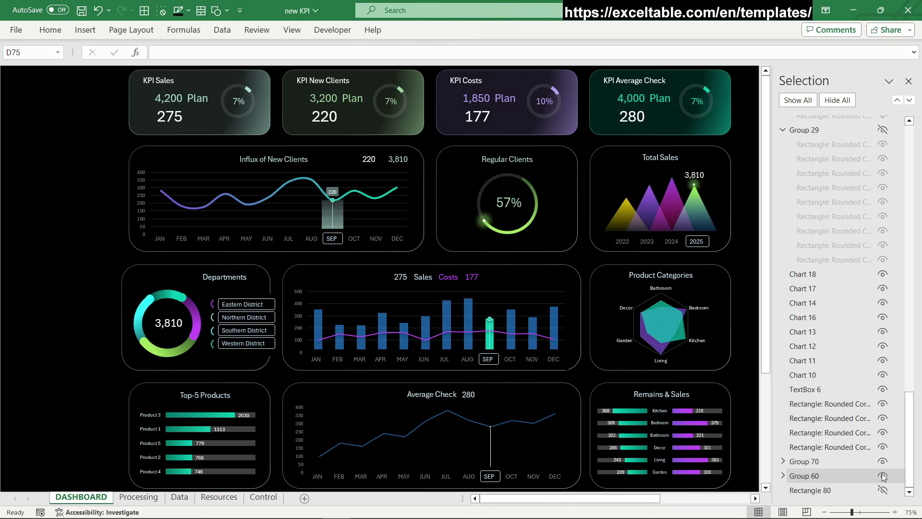
pyautogui.click(883, 462)
pyautogui.click(883, 462)
# Step: Show the Rectangle 80 dashboard background and toggle it off and on to compare, leaving it shown
pyautogui.click(883, 491)
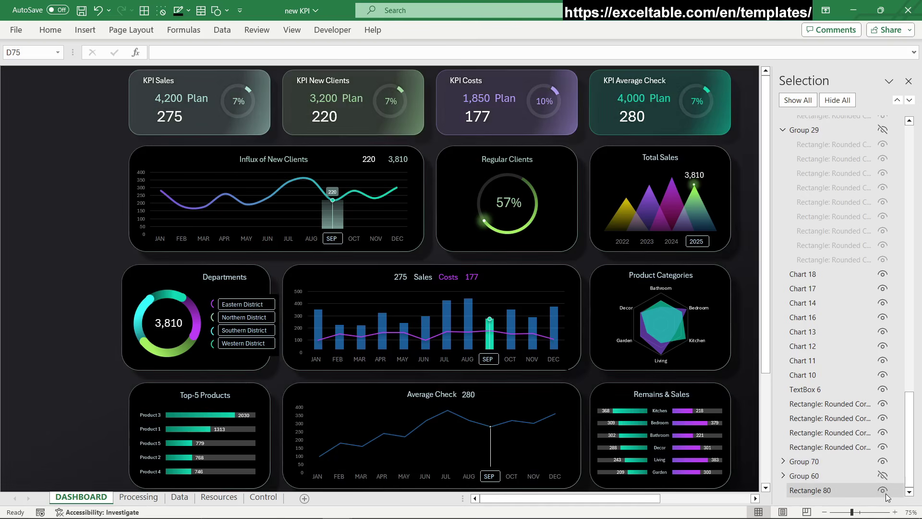
pyautogui.click(885, 493)
pyautogui.click(886, 494)
pyautogui.click(886, 494)
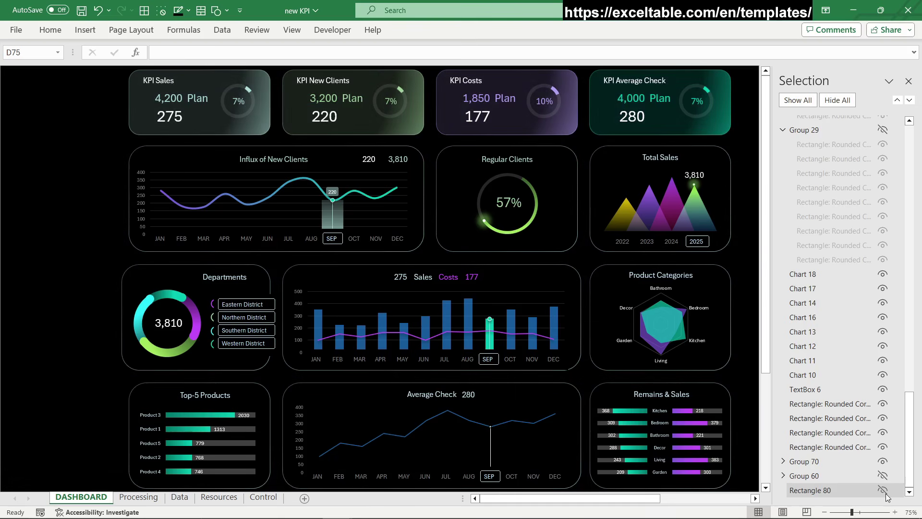
pyautogui.click(884, 490)
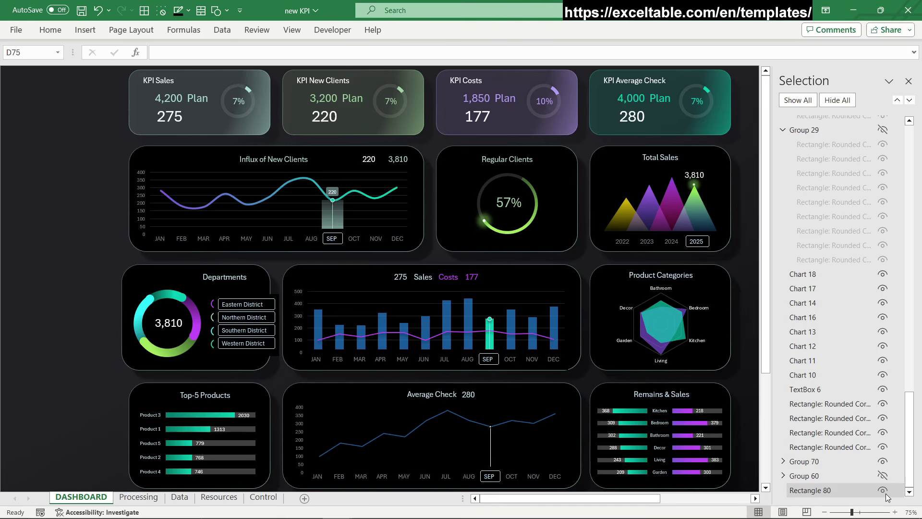